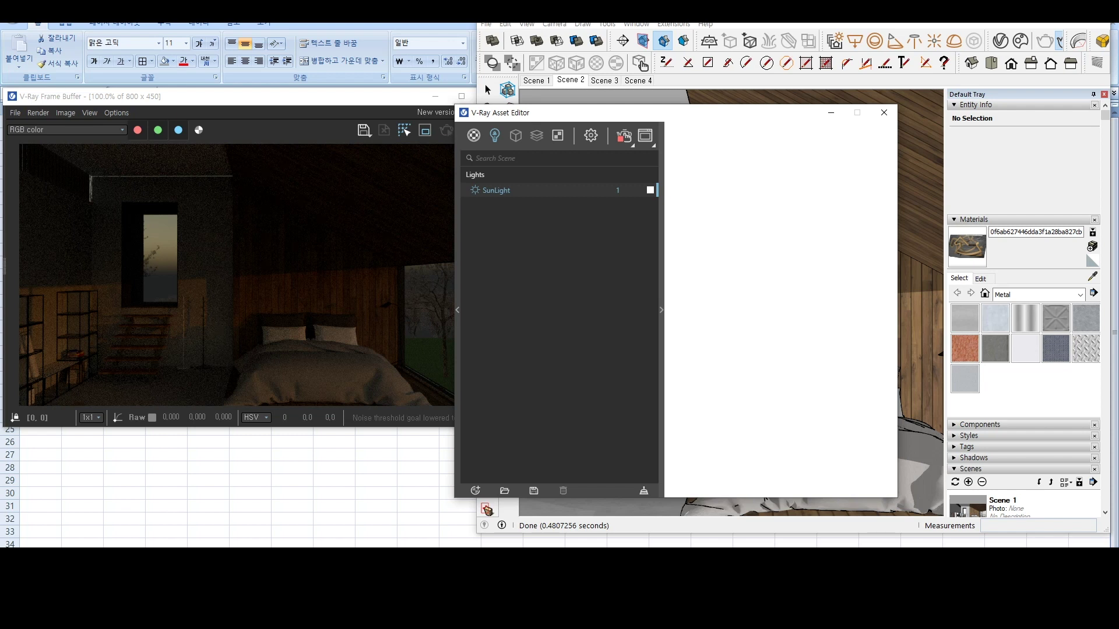
Step: Open the camera render settings, test a different exposure, and set the Exposure Value (EV) to 13
click(591, 135)
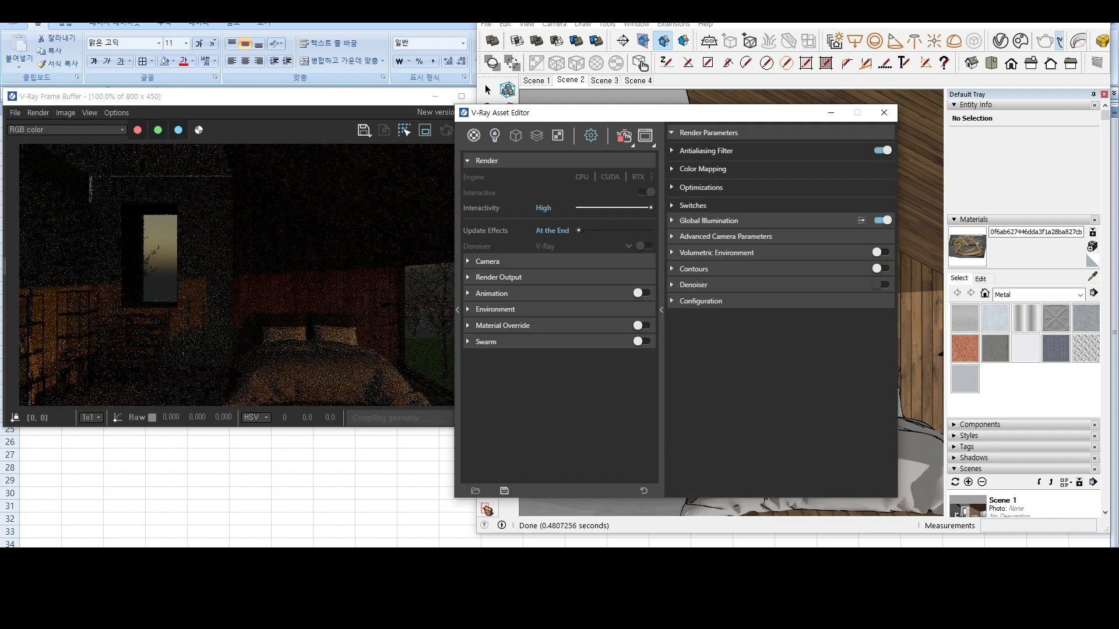
click(487, 261)
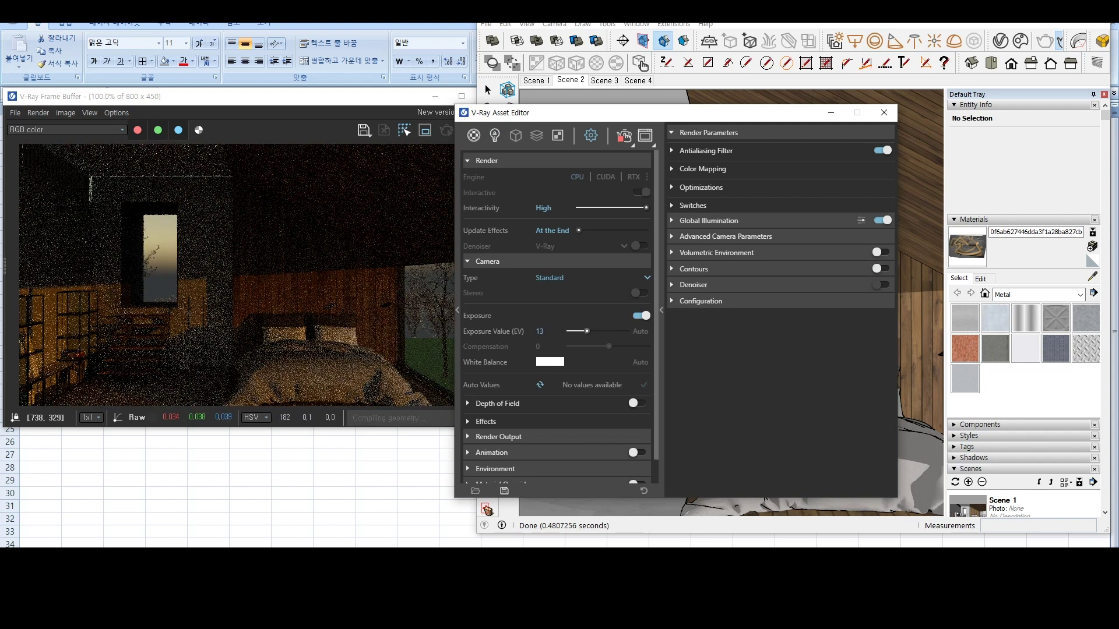
mouse_move(585, 331)
mouse_down()
mouse_move(576, 331)
mouse_move(589, 331)
mouse_up()
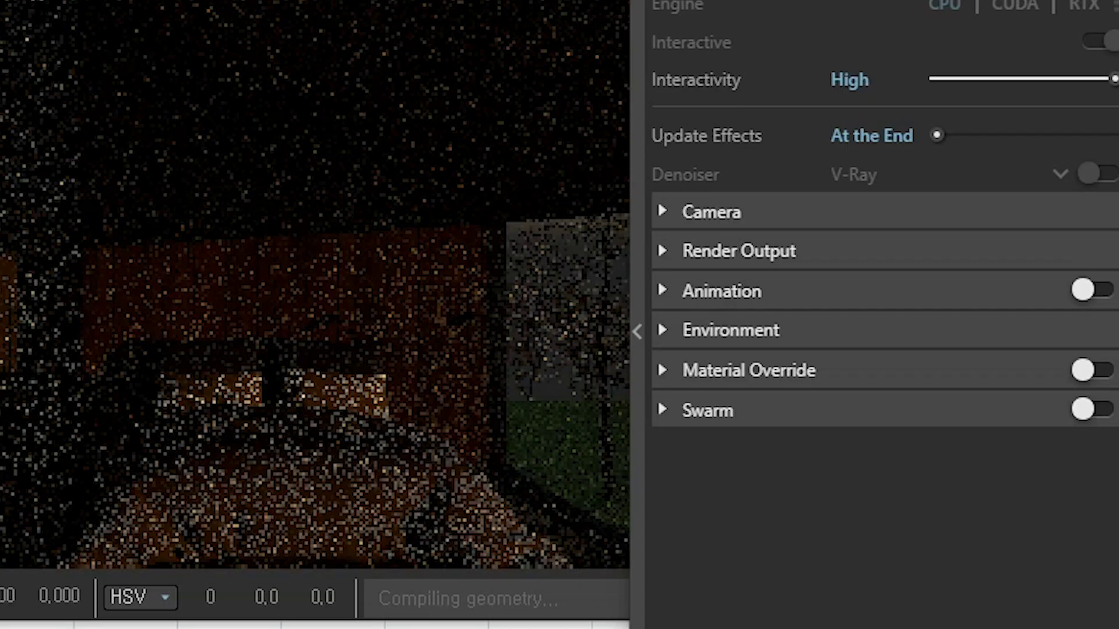
click(487, 261)
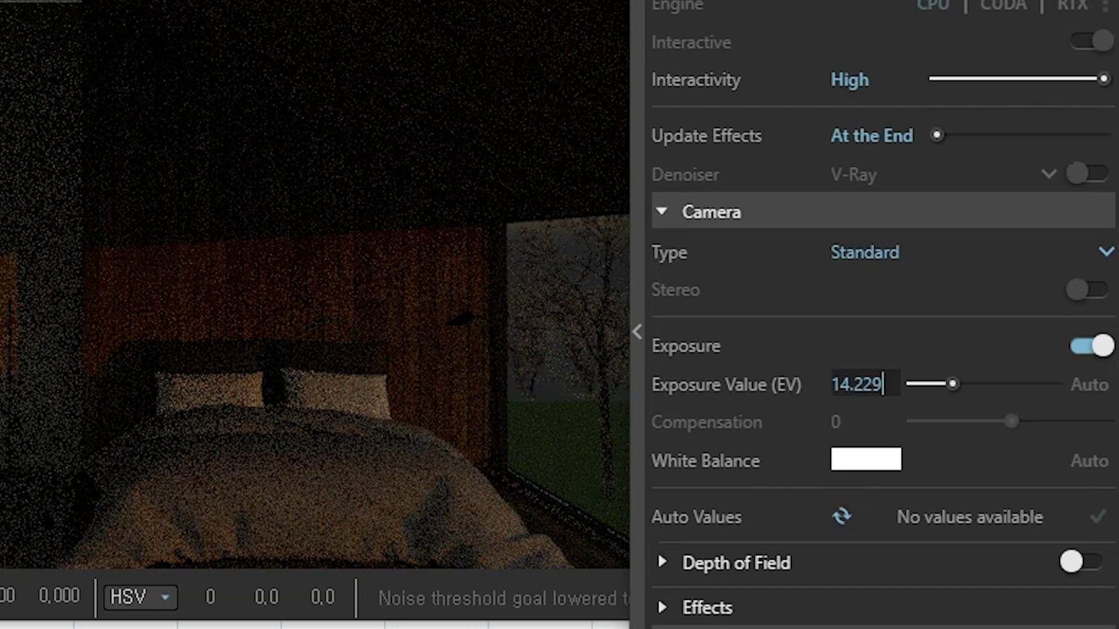
click(856, 384)
text(13)
key(Return)
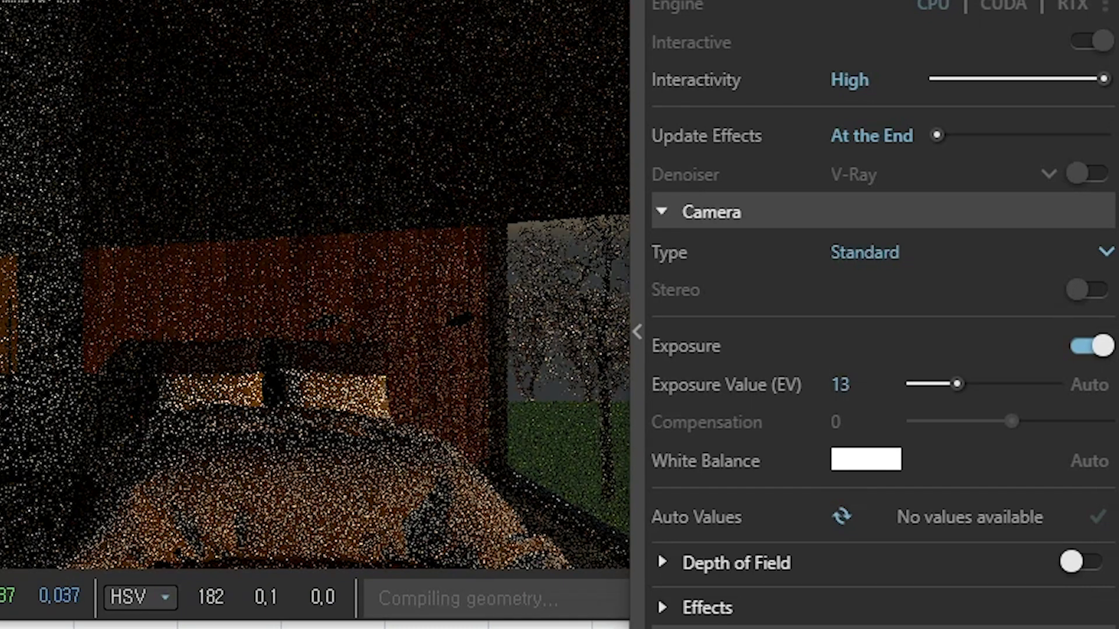
Step: Brighten the interactive render by lowering the camera's Exposure Value (EV), trying 9 and settling on 8
mouse_move(956, 384)
mouse_down()
mouse_move(922, 384)
mouse_move(964, 384)
mouse_up()
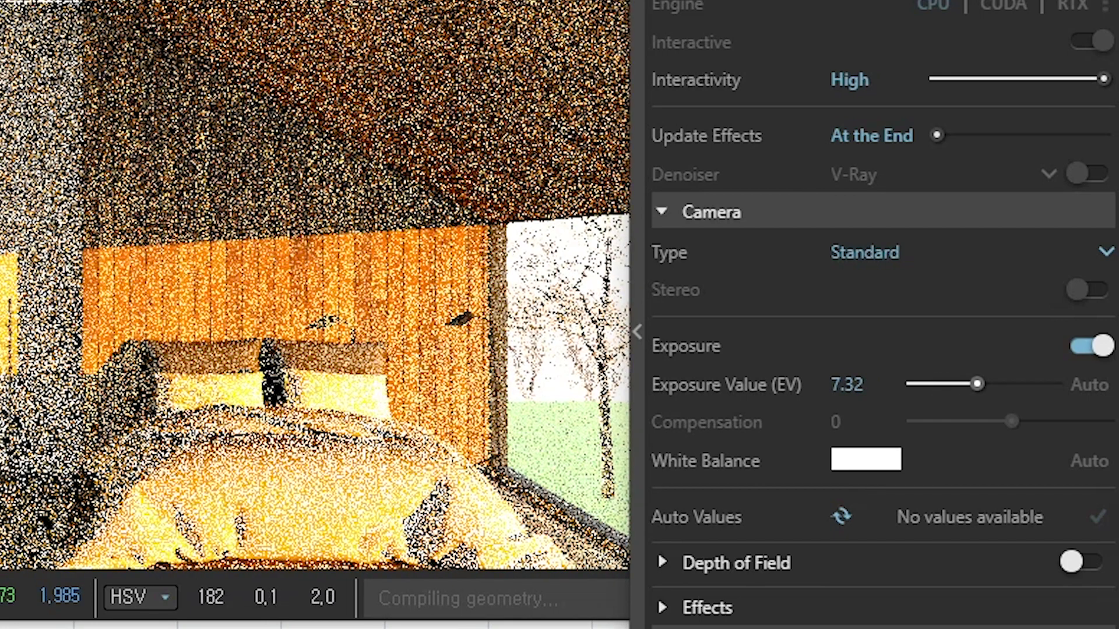
double_click(846, 384)
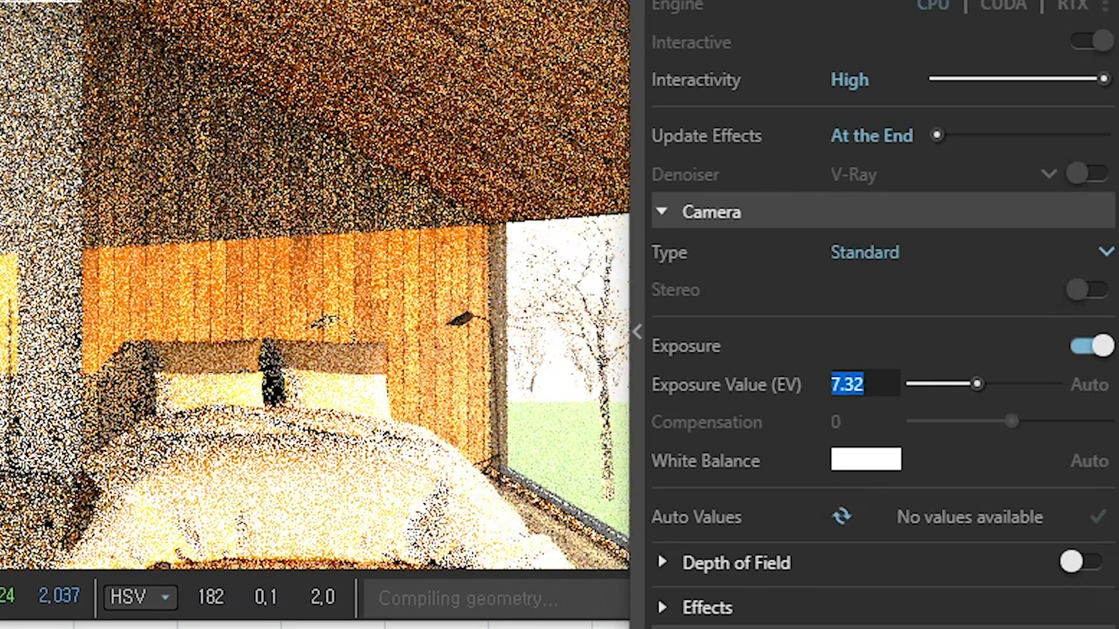
text(9)
key(Return)
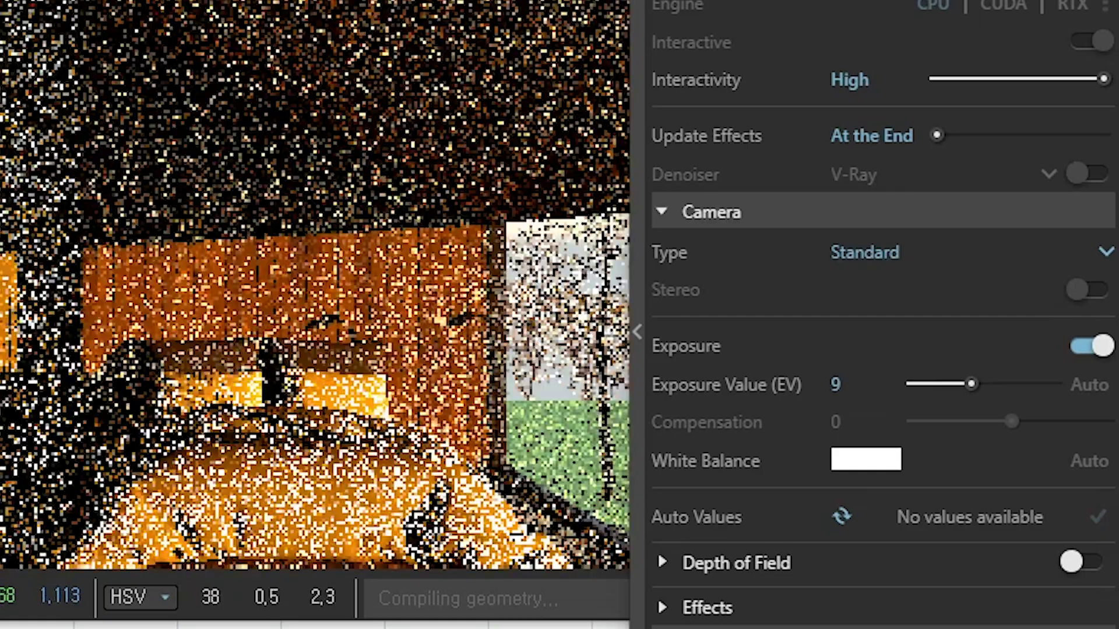
double_click(836, 384)
text(8)
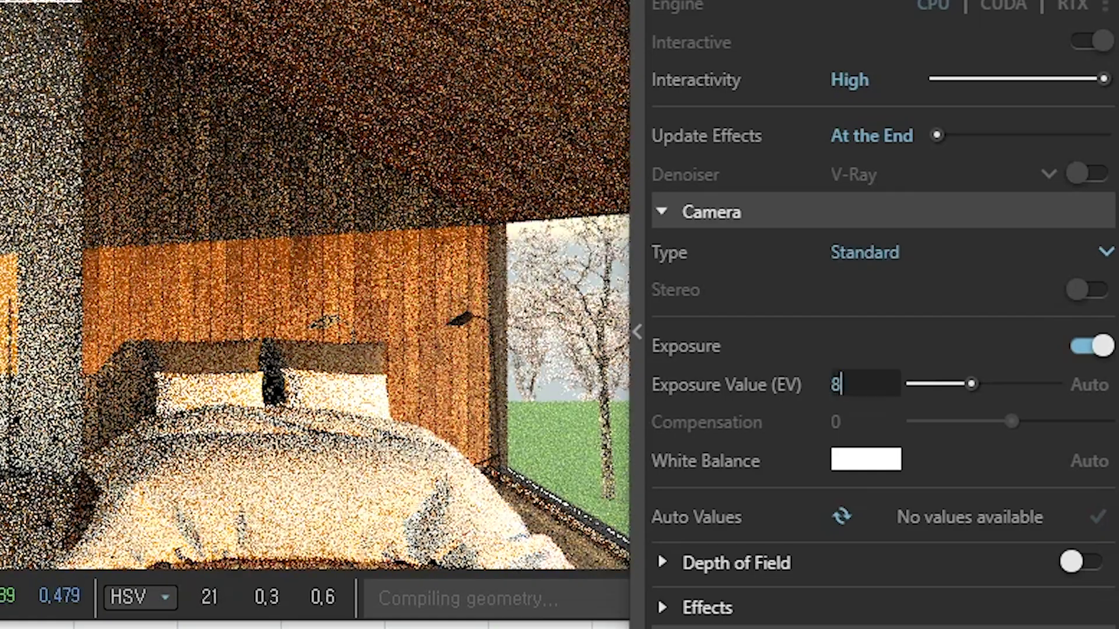
key(Return)
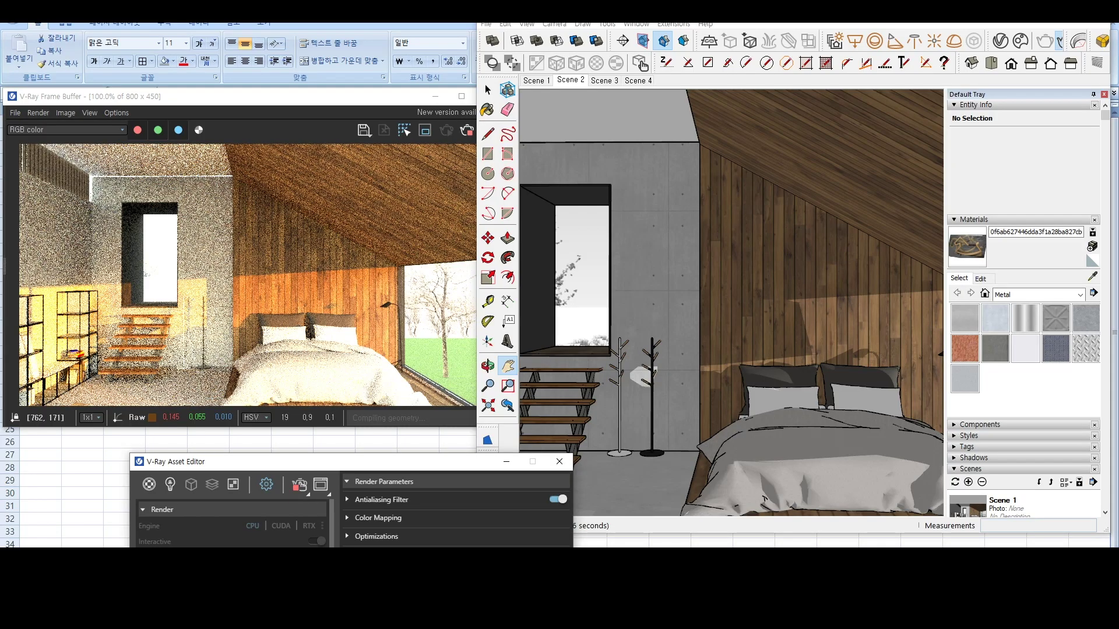
Step: Frame the concrete wall beside the window and sample its material with the Paint Bucket
middle_drag(643, 373, 652, 373)
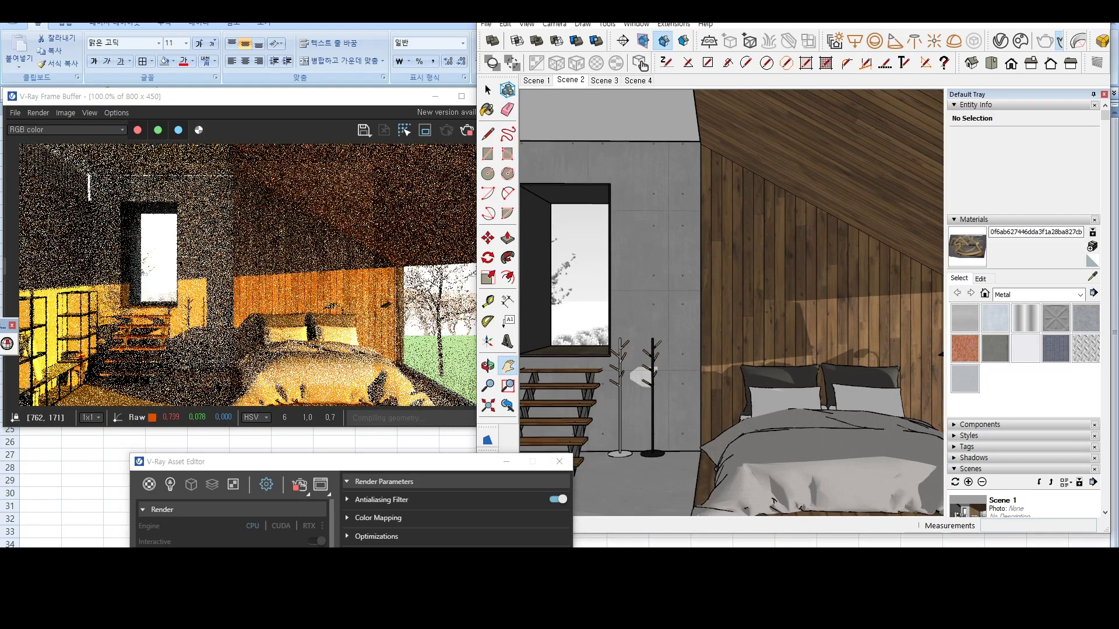
shift+middle_drag(773, 500, 809, 500)
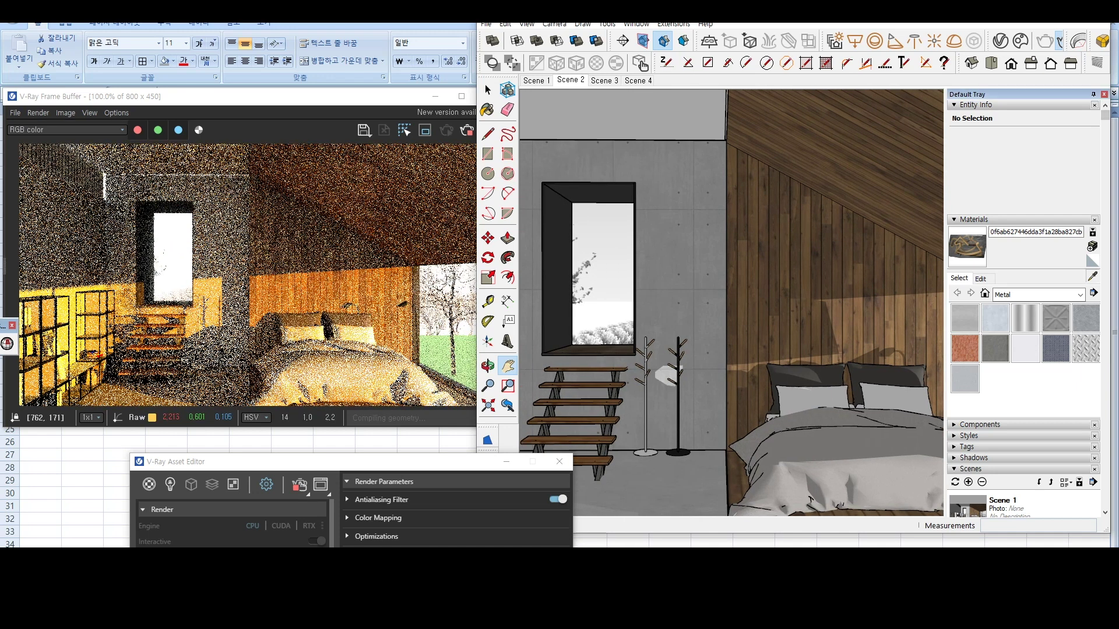
key(b)
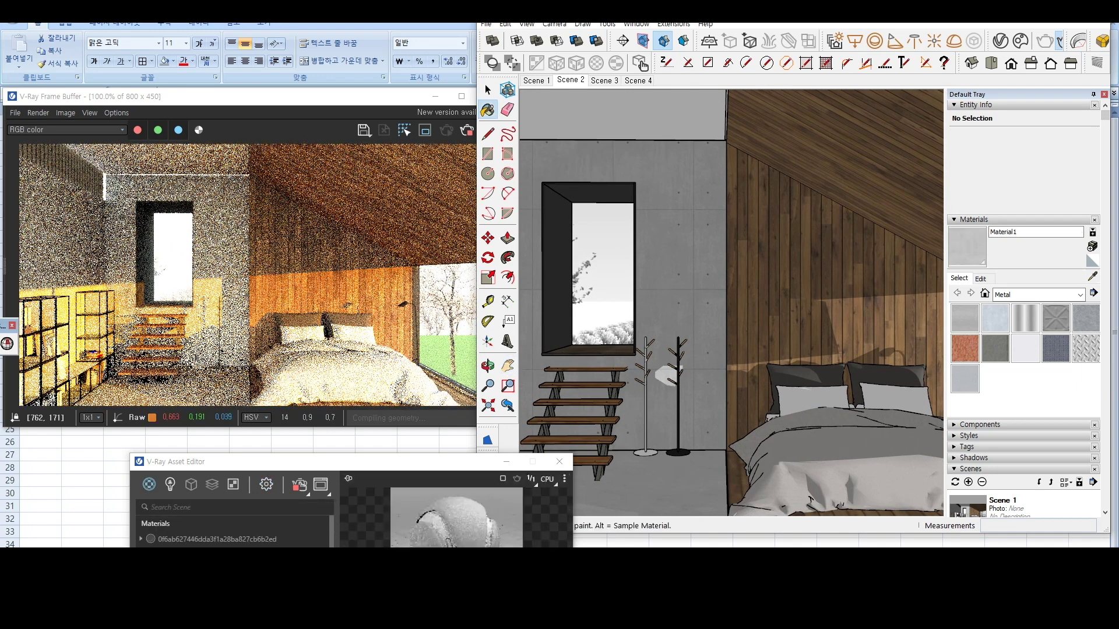
drag(459, 468, 550, 287)
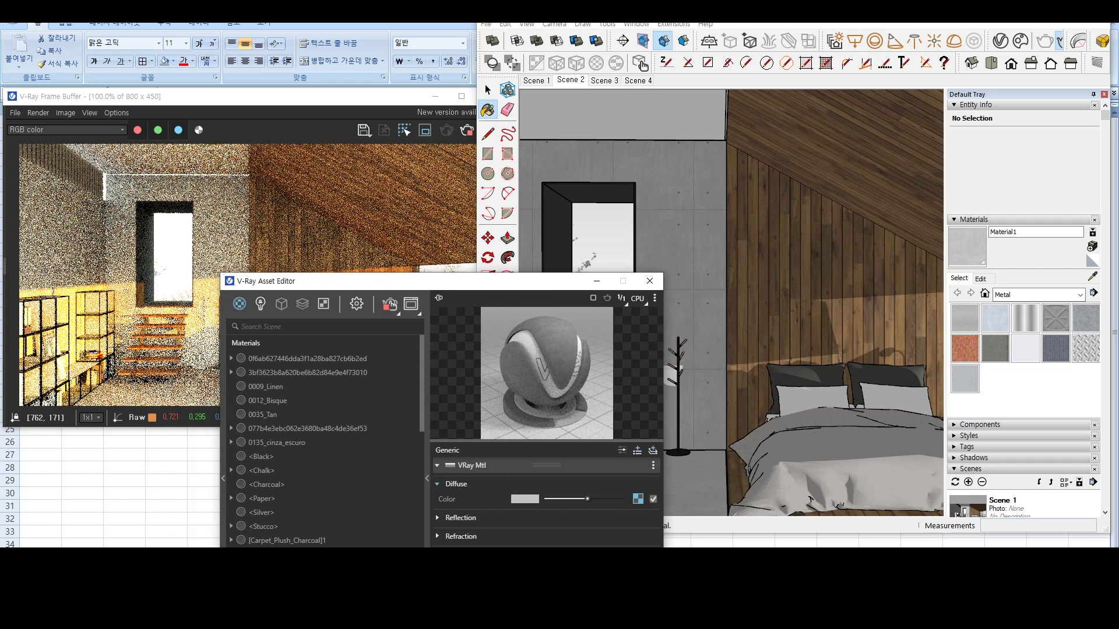
scroll(810, 500, up, 4)
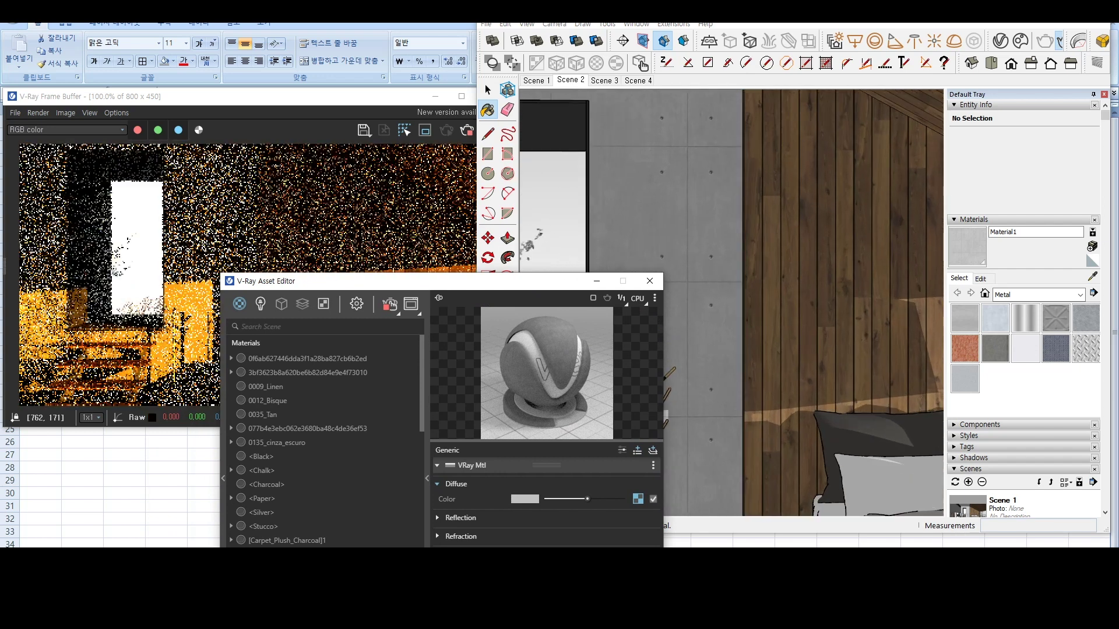
Step: Expand the reflection settings of the sampled concrete material and save the close-up wall view as a new scene
click(460, 517)
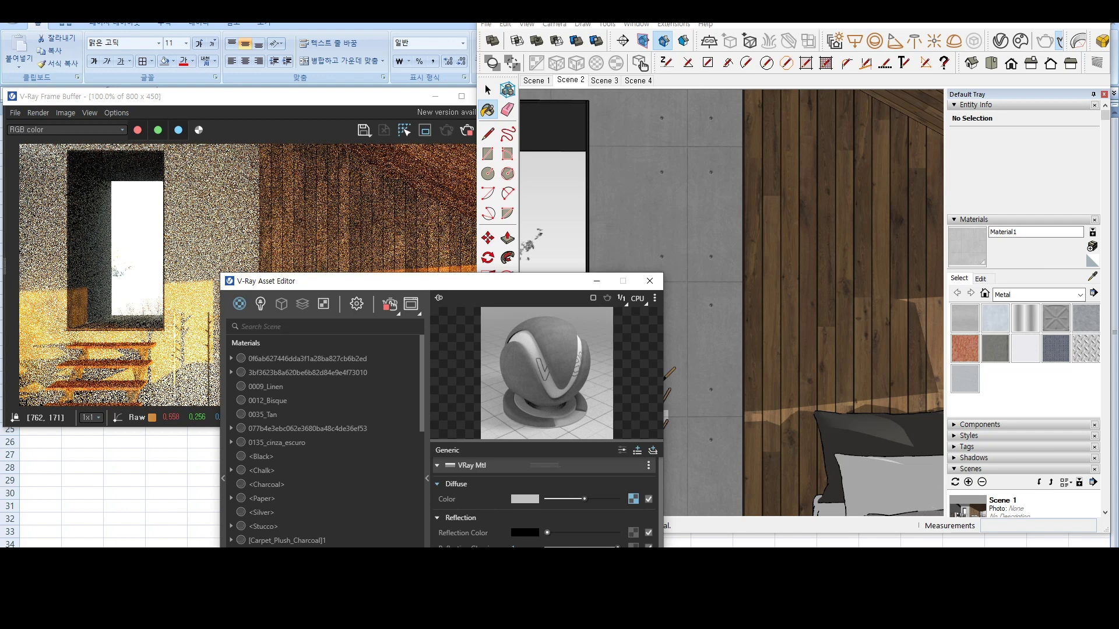
drag(498, 288, 839, 243)
click(463, 244)
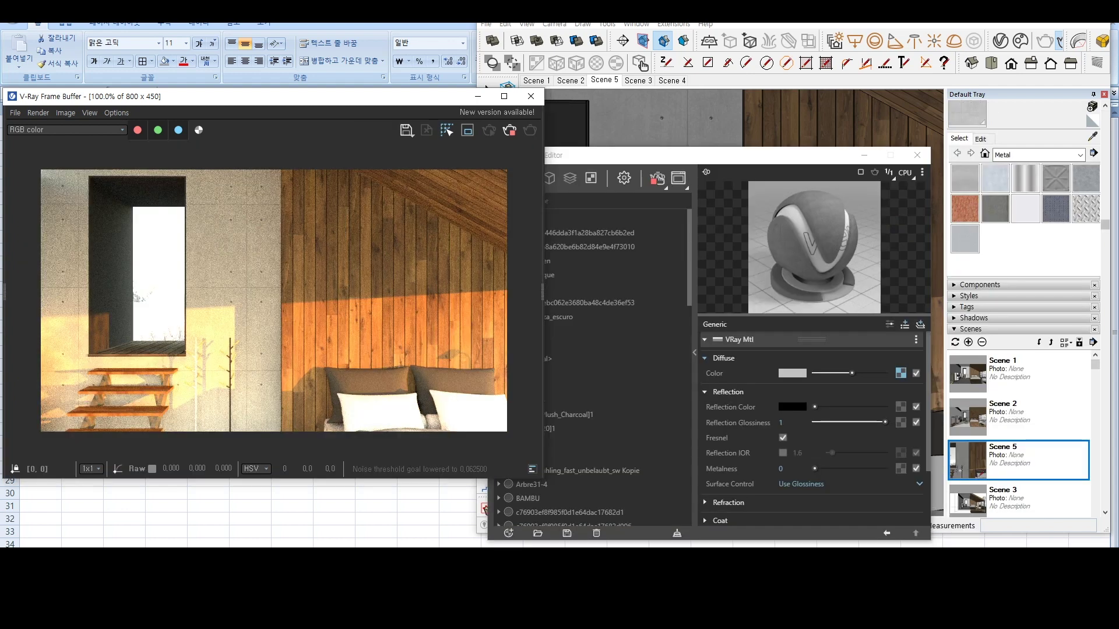
click(702, 516)
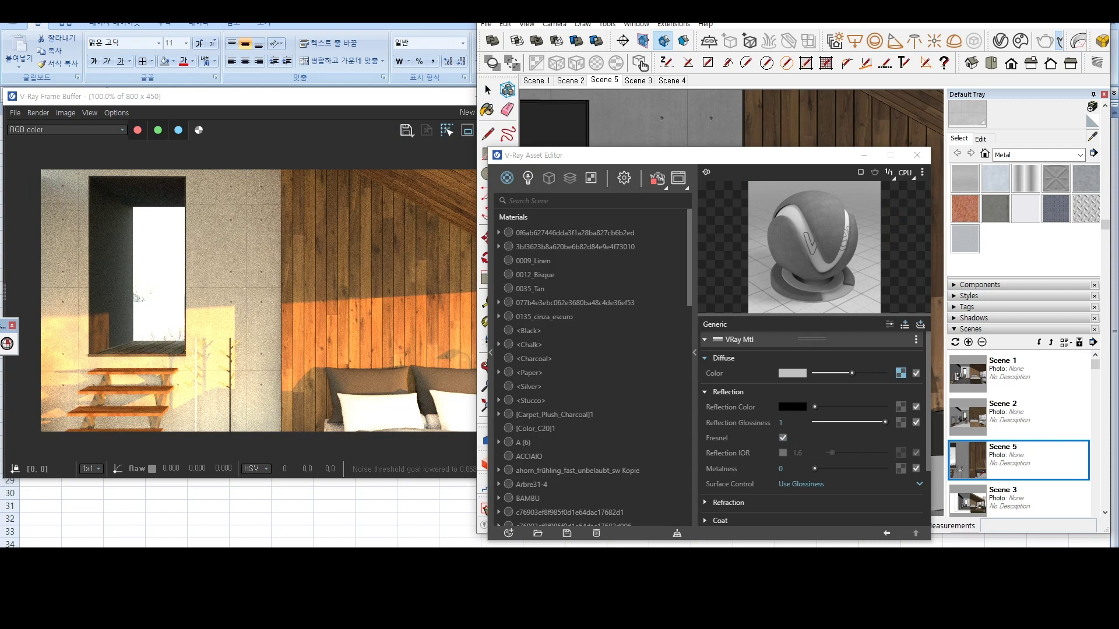
Step: Raise the concrete material's reflection color to light grey and reduce its reflection glossiness below 1
drag(815, 406, 855, 406)
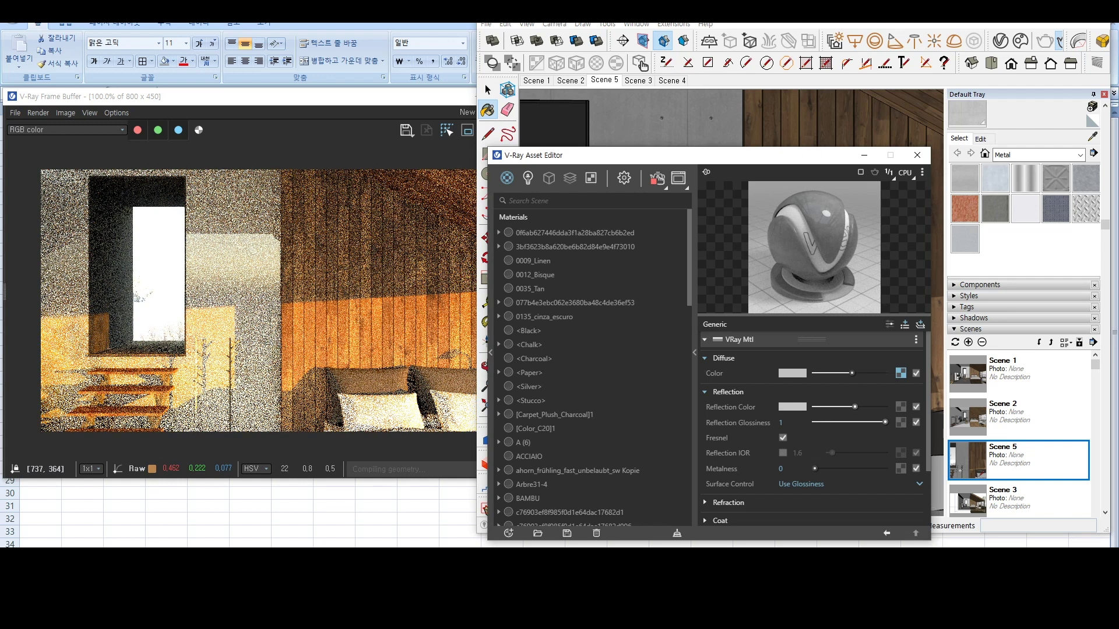
drag(885, 422, 868, 422)
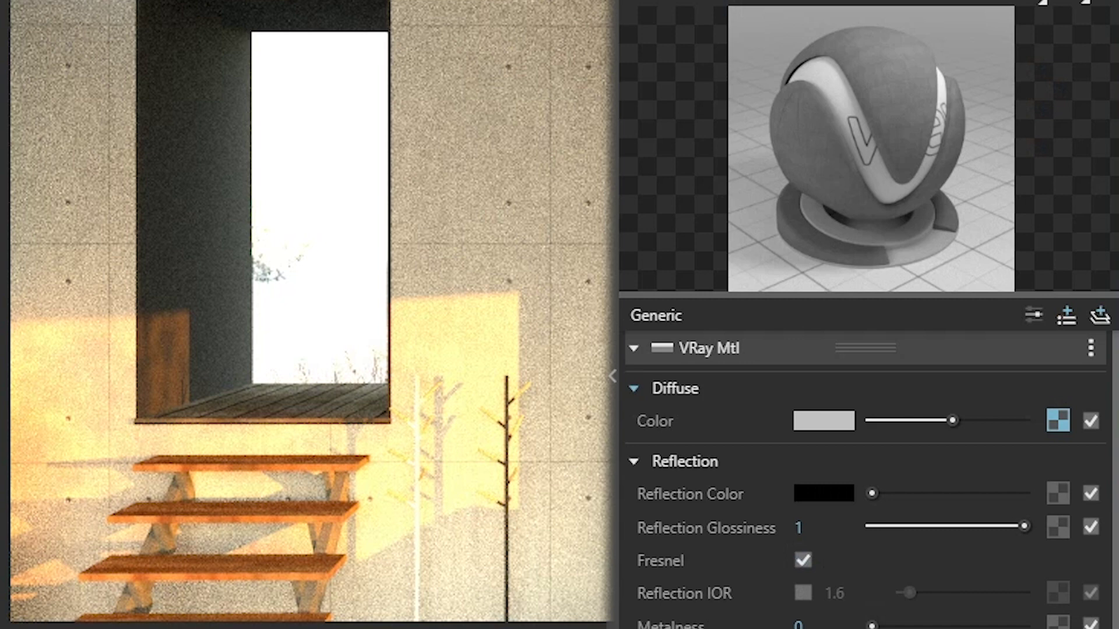
drag(872, 494, 958, 493)
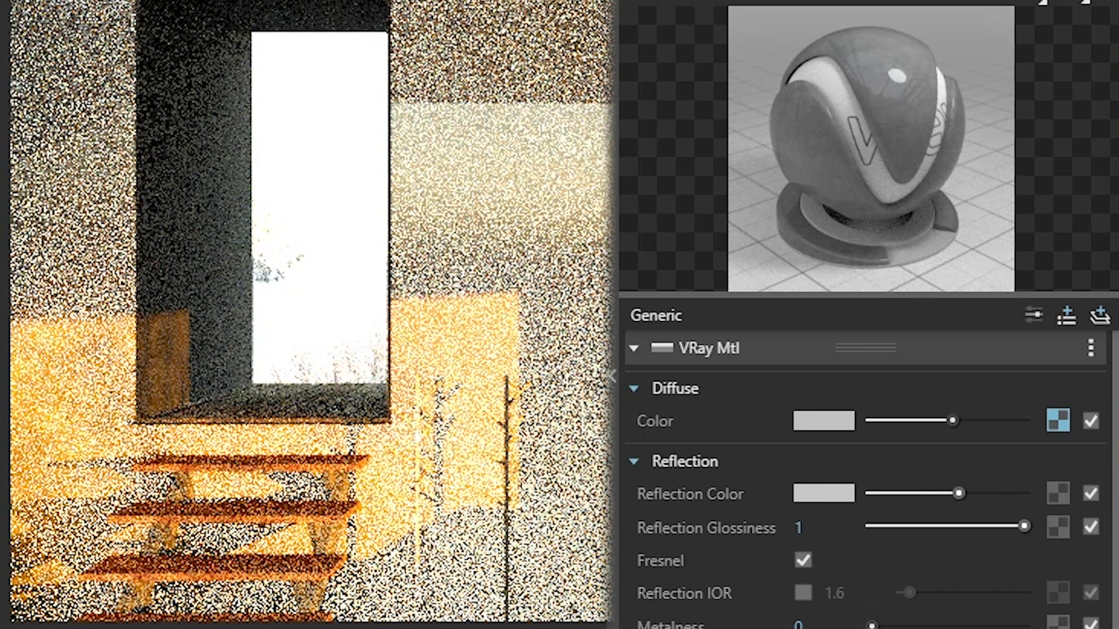
drag(1023, 526, 986, 526)
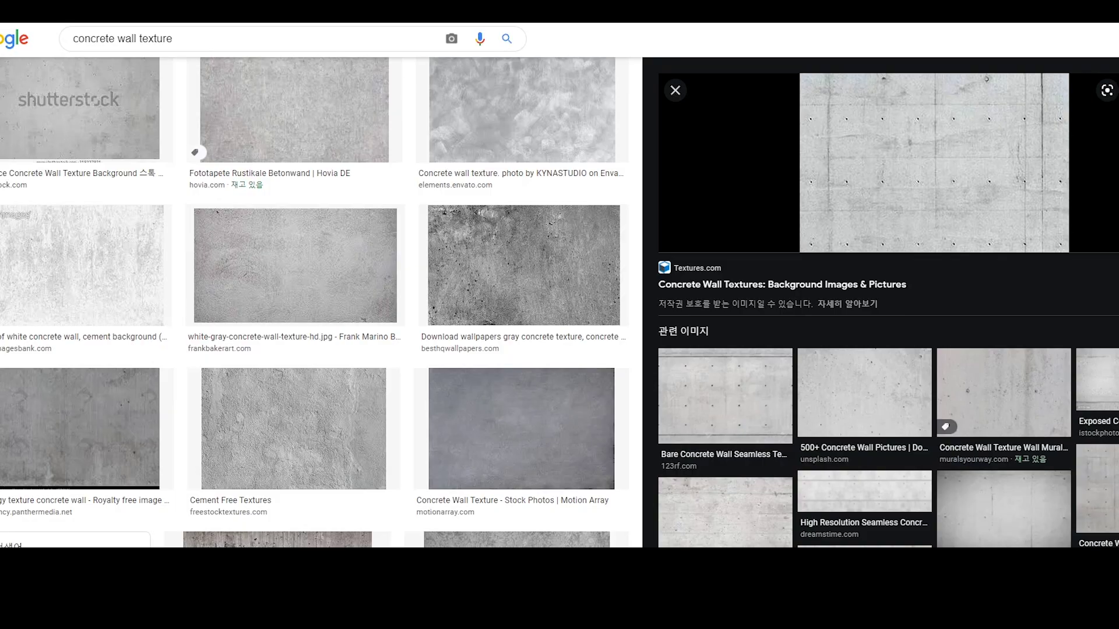
Step: Get the Textures.com concrete wall image and create a material named 1 with frontend-large.jpg as its texture
right_click(937, 169)
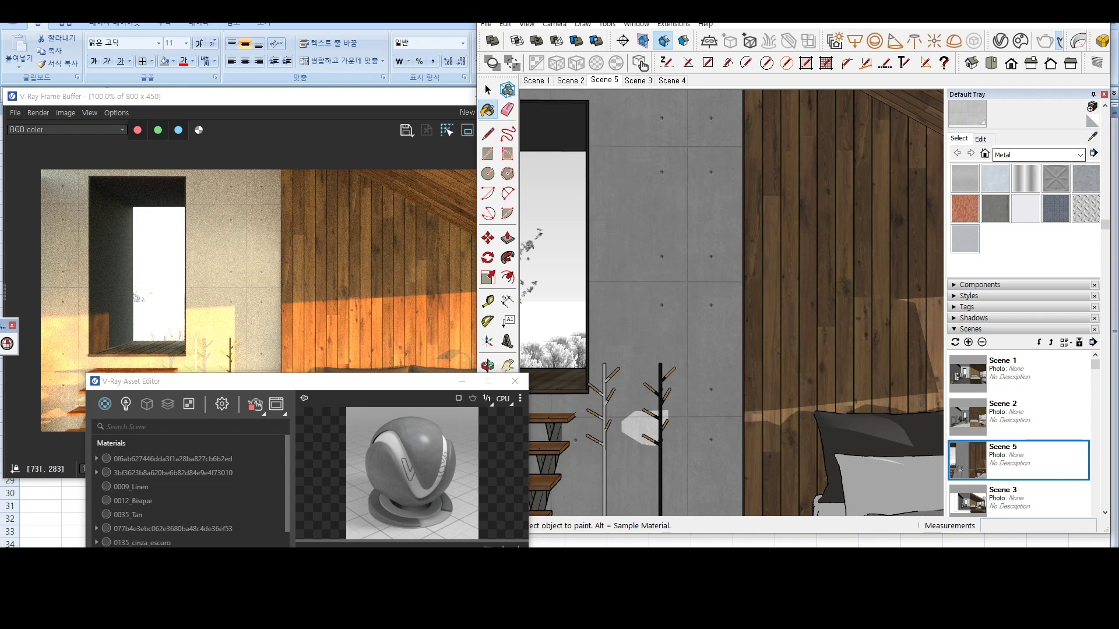
scroll(1023, 303, up, 3)
click(1092, 247)
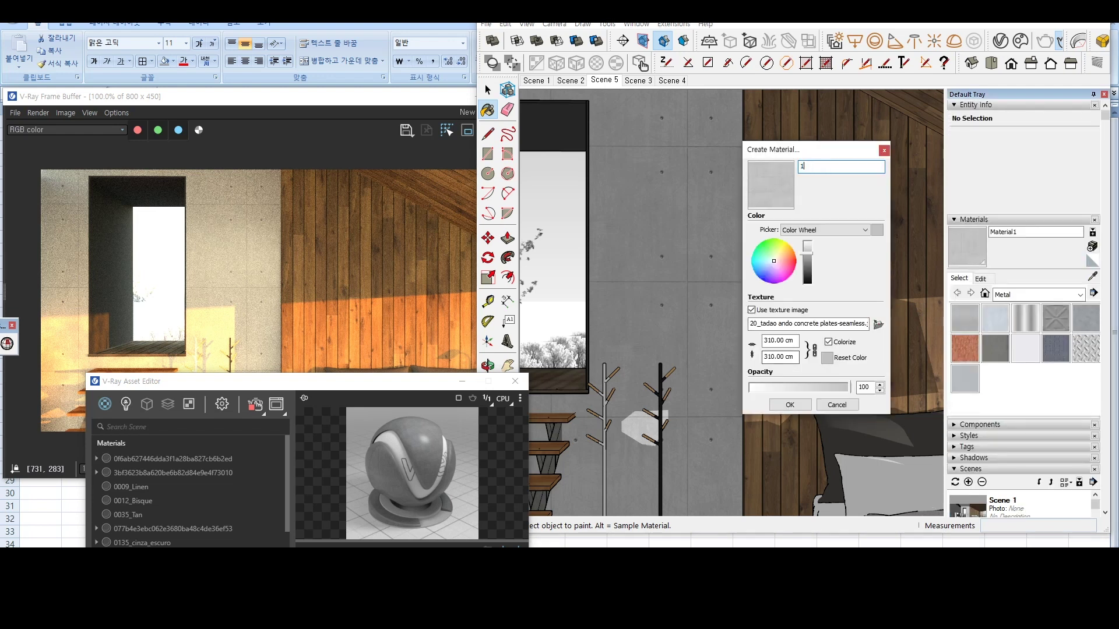
click(878, 324)
double_click(694, 257)
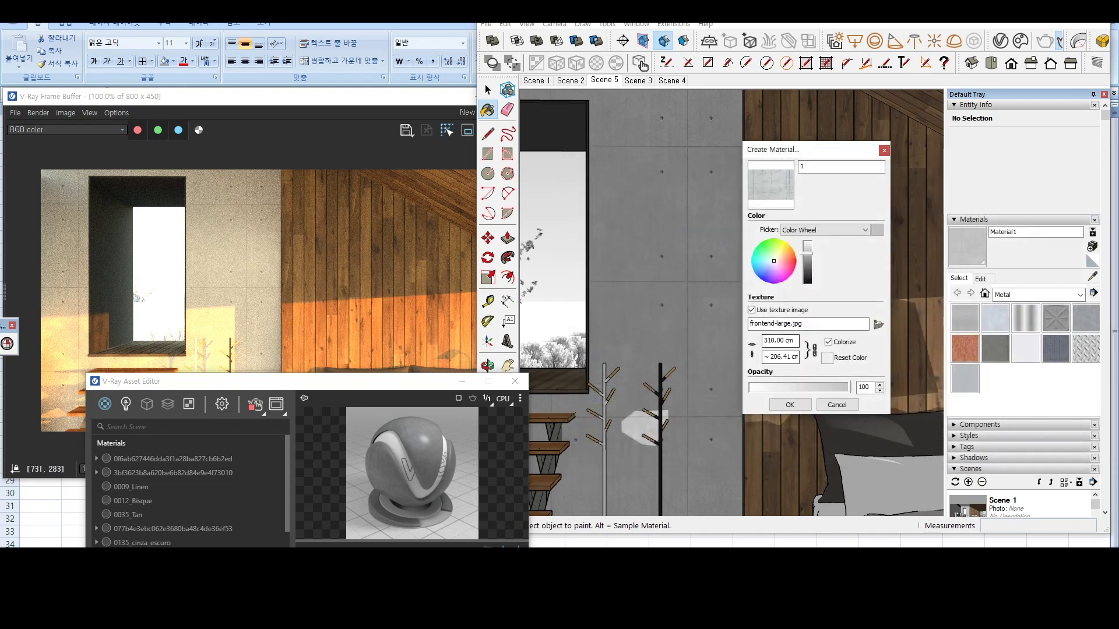
click(789, 404)
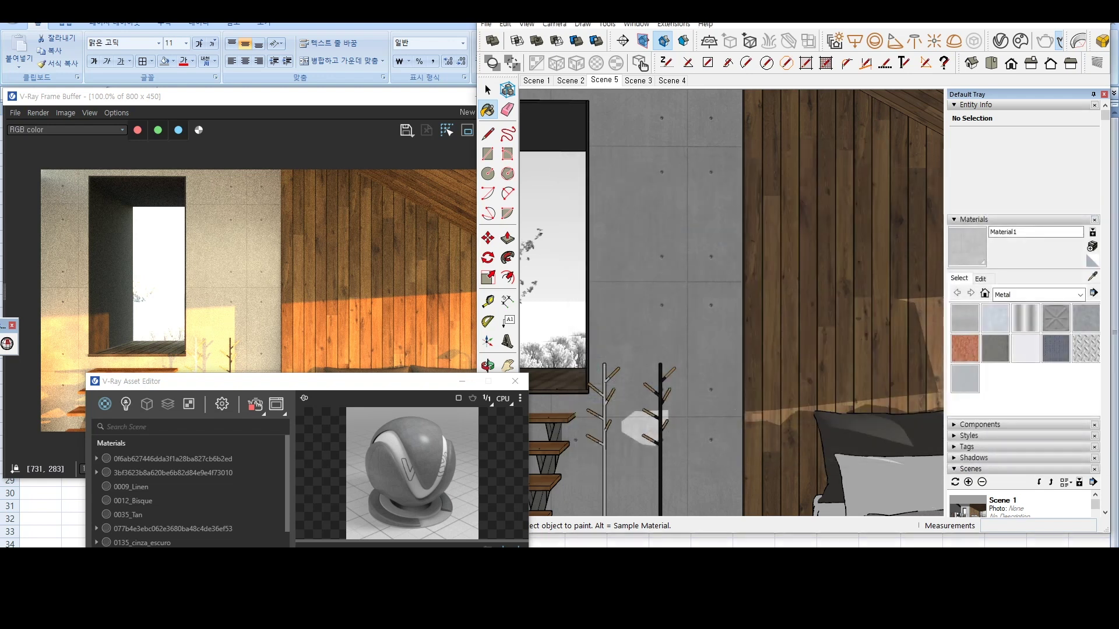
click(987, 278)
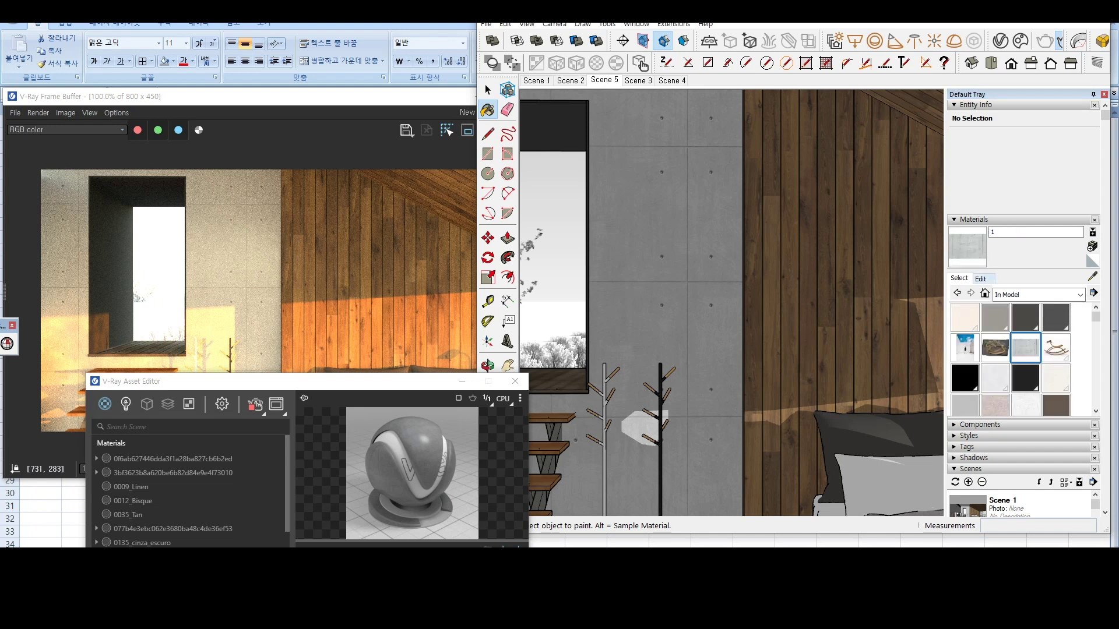
Step: Enter the concrete wall's group, select the wall face and paint it with material 1
key(o)
key(space)
click(670, 216)
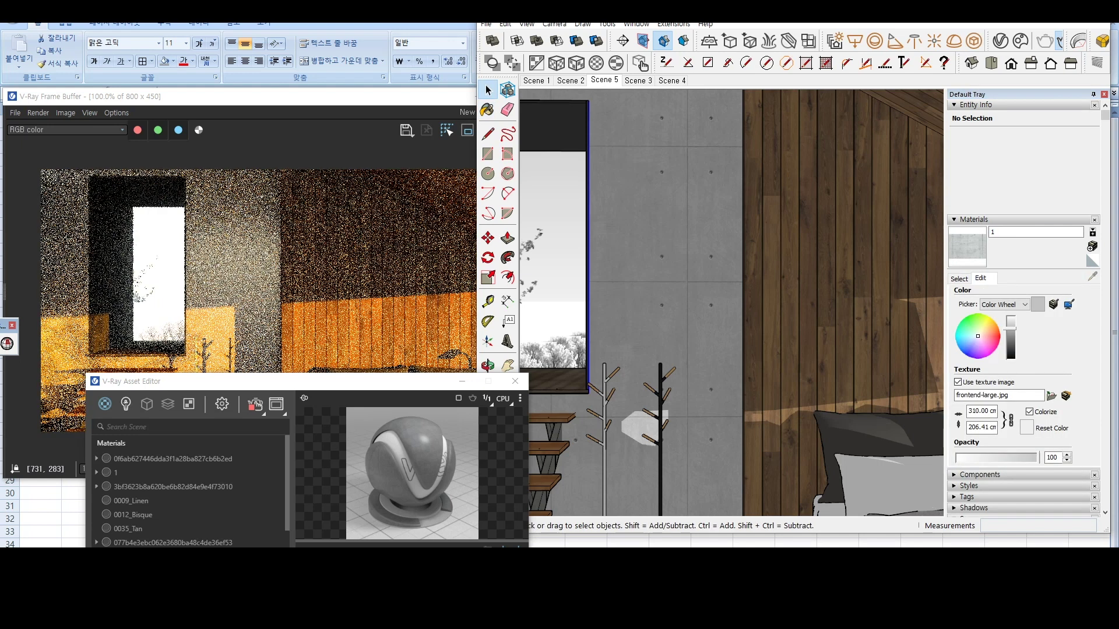
triple_click(670, 215)
key(b)
click(670, 216)
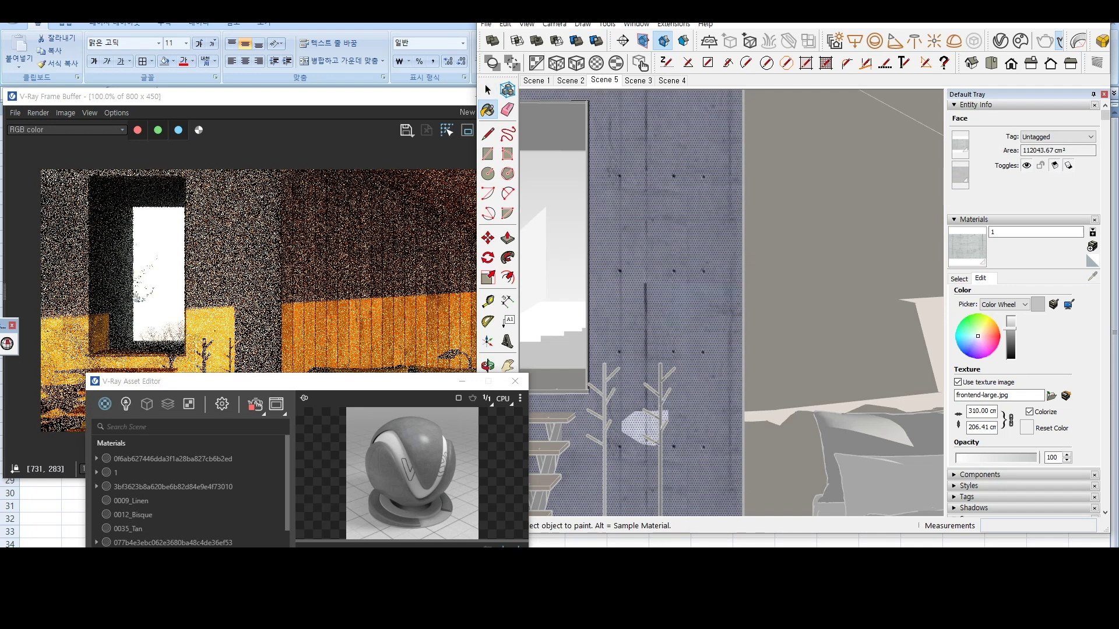
key(space)
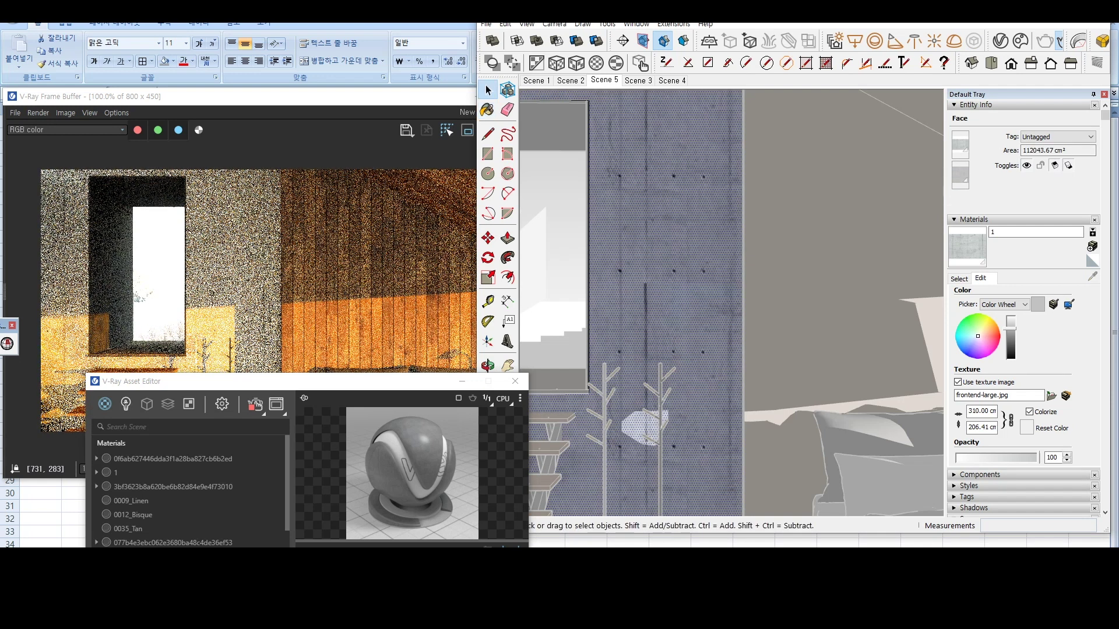
Step: Sample the painted wall's texture and select material 1 in the V-Ray material list
click(958, 279)
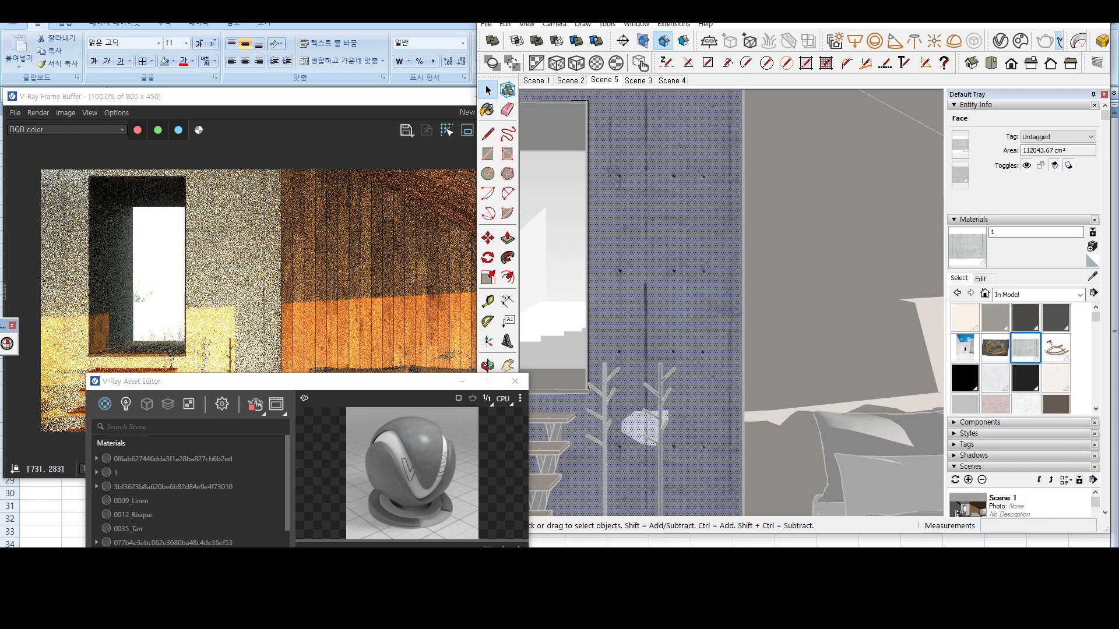
click(1091, 277)
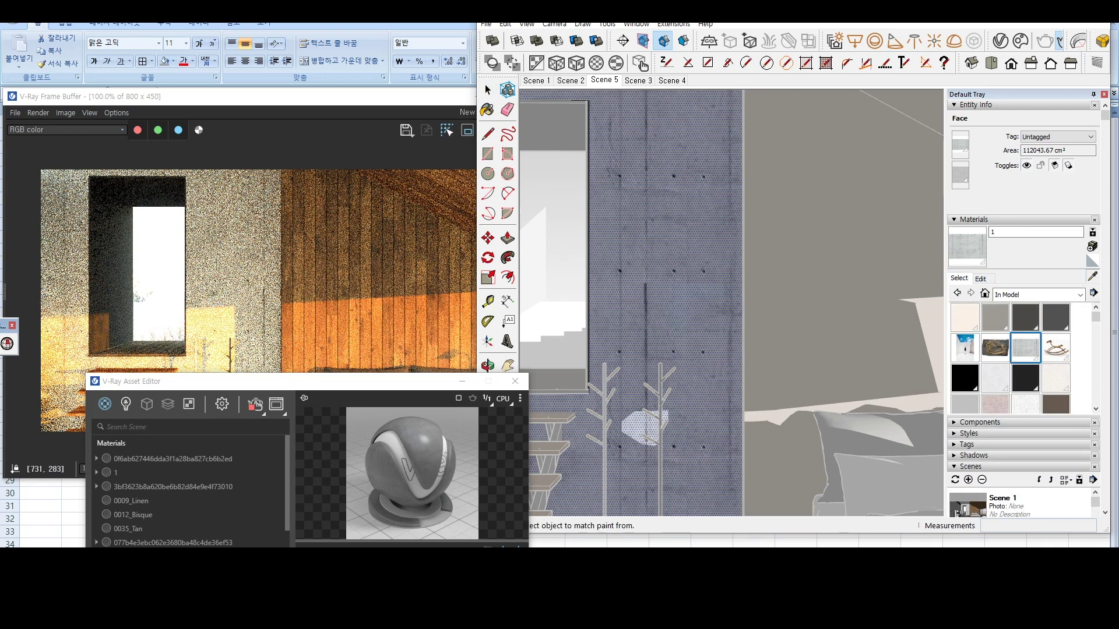
click(665, 262)
click(116, 473)
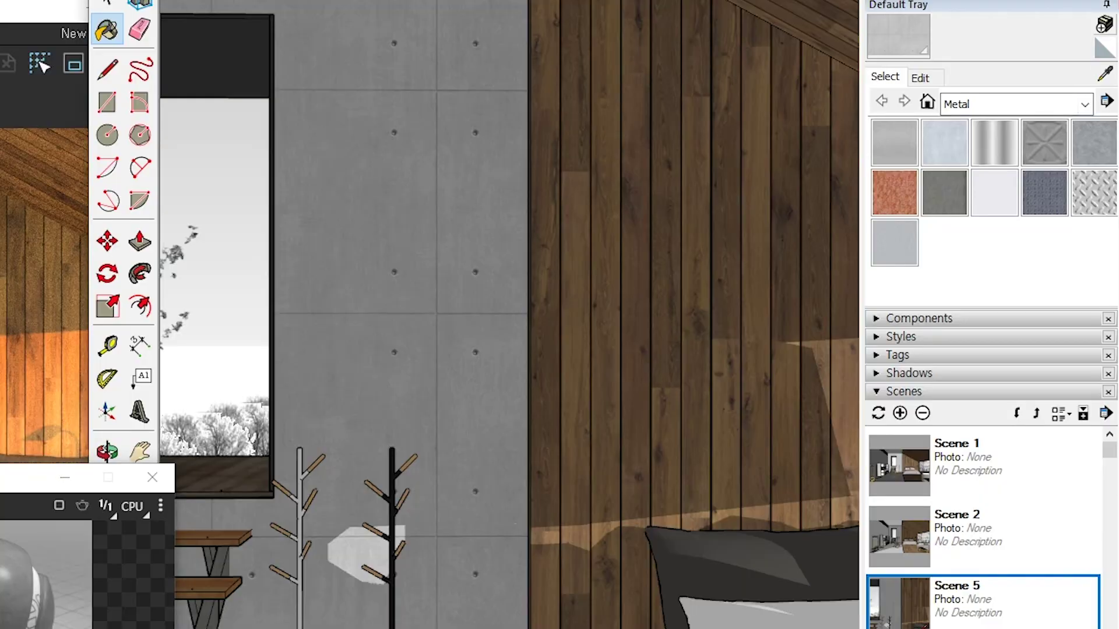
Step: Create a material named 1 with frontend-large.jpg as its texture image and show its edit settings
scroll(990, 315, up, 3)
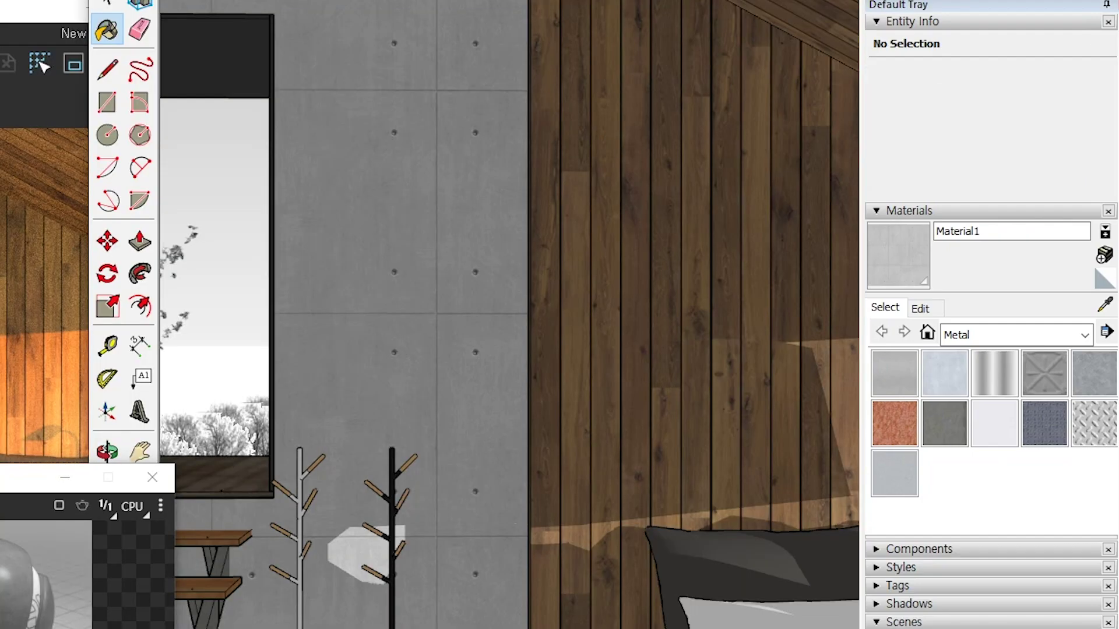
click(1104, 255)
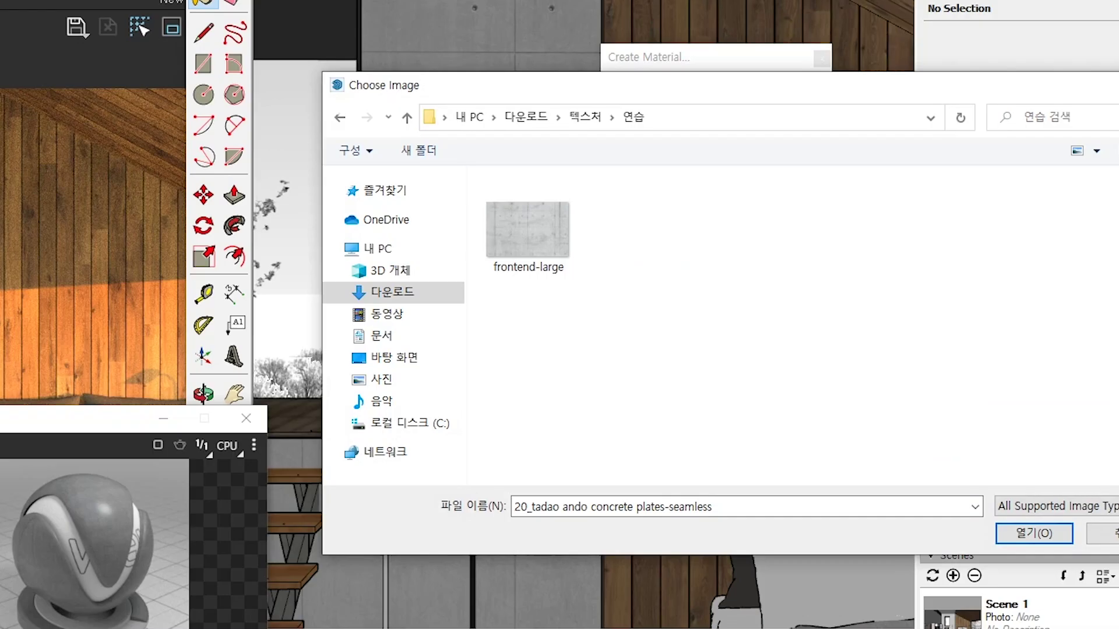
double_click(528, 230)
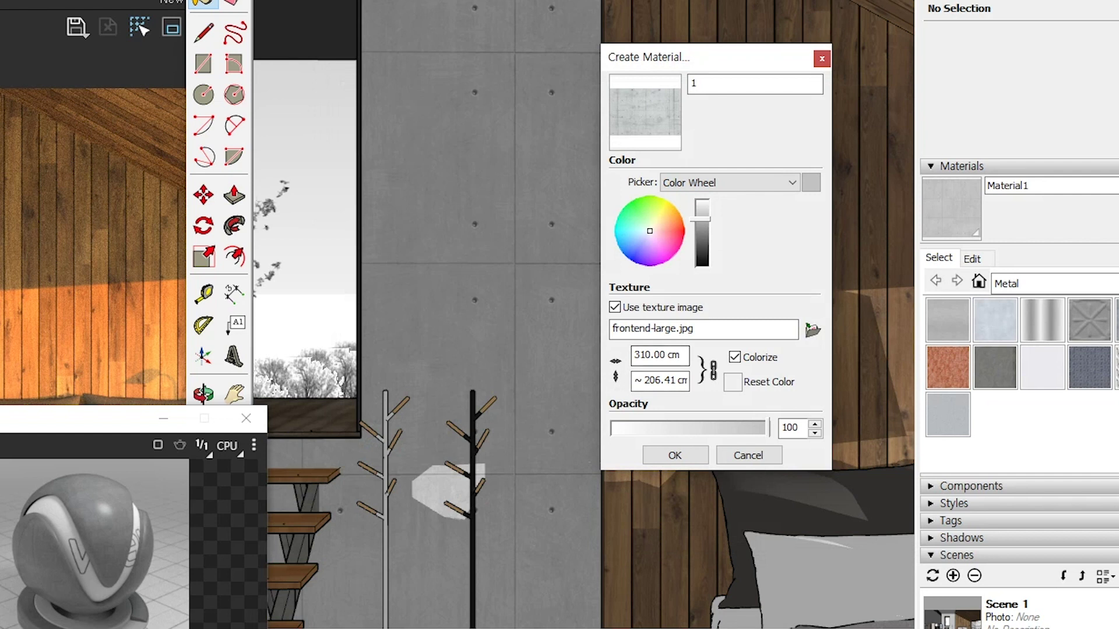
click(675, 455)
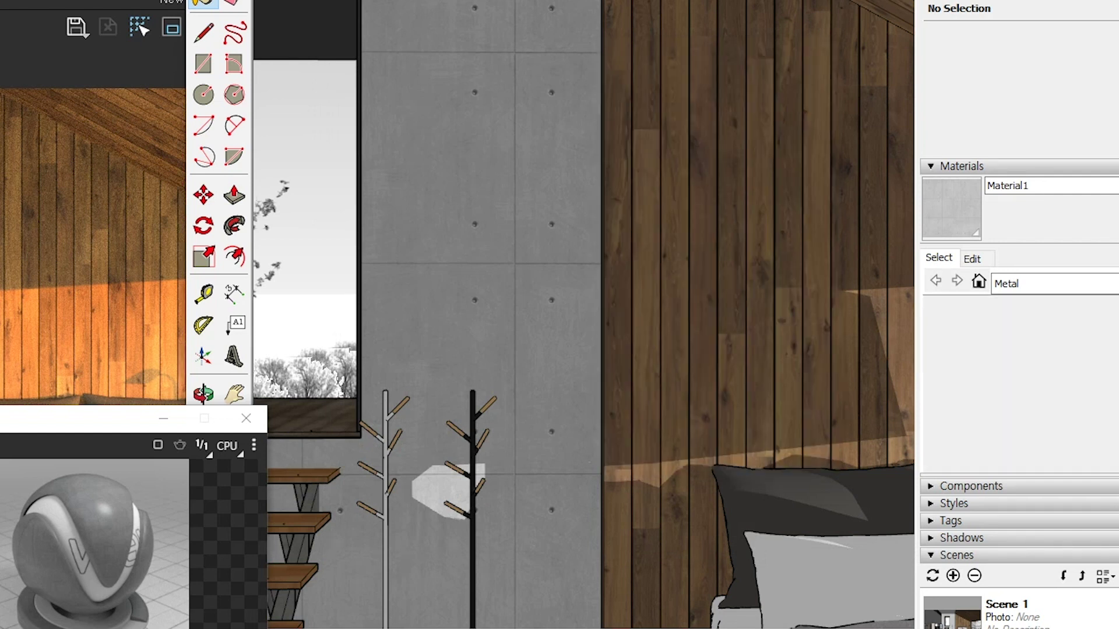
click(972, 259)
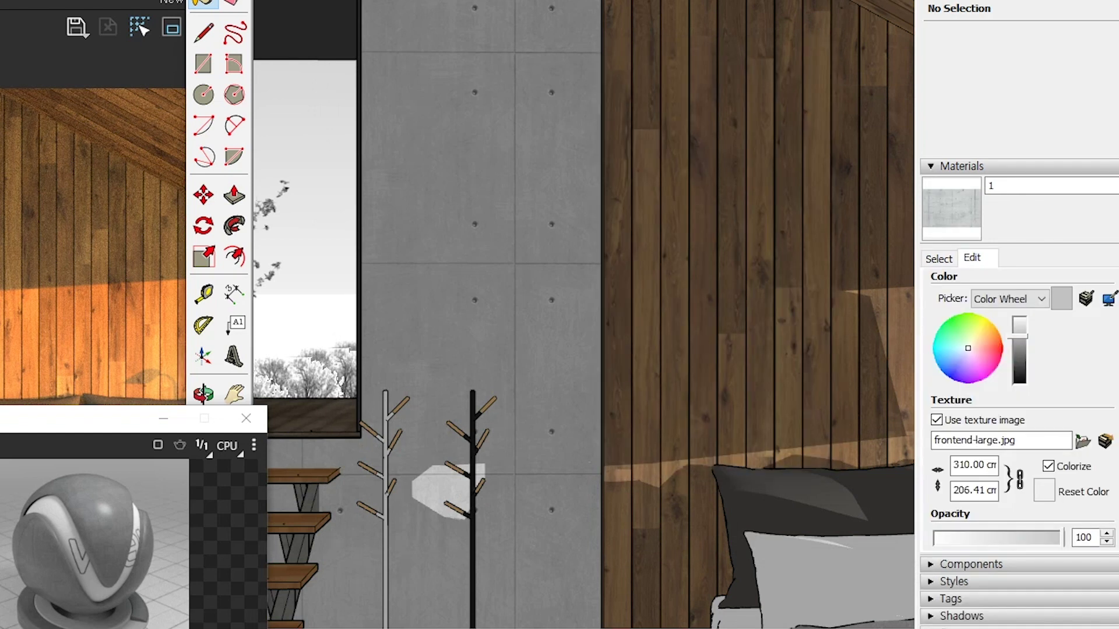
Step: Select the concrete wall face inside its group and reposition its texture so the origin sits at the window's lower corner
key(space)
click(480, 233)
double_click(480, 233)
double_click(480, 233)
click(481, 233)
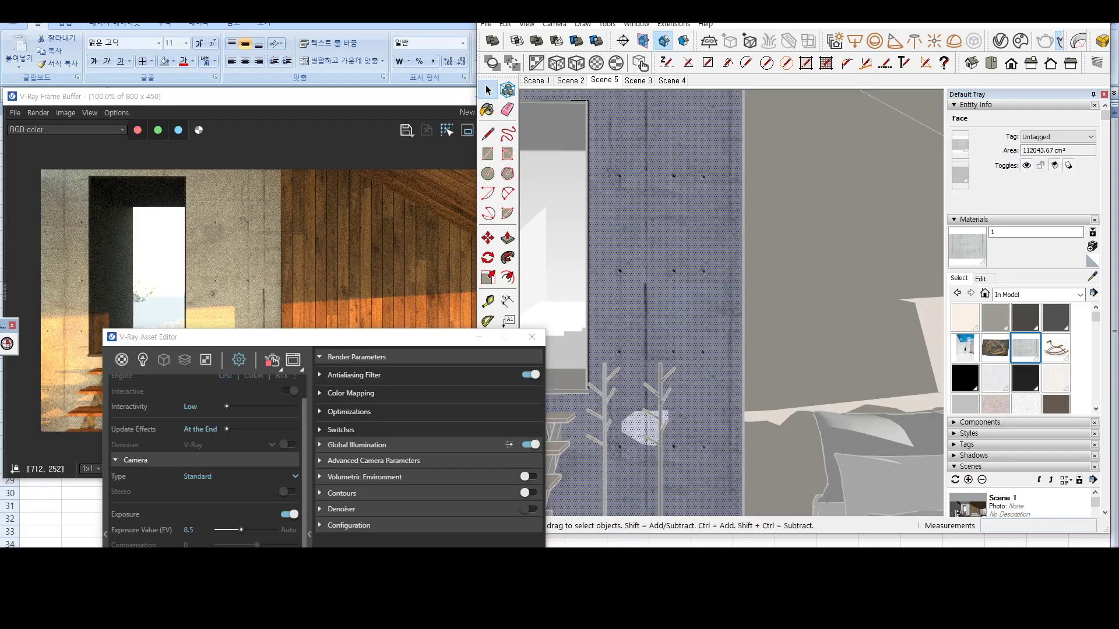
right_click(668, 168)
mouse_move(722, 321)
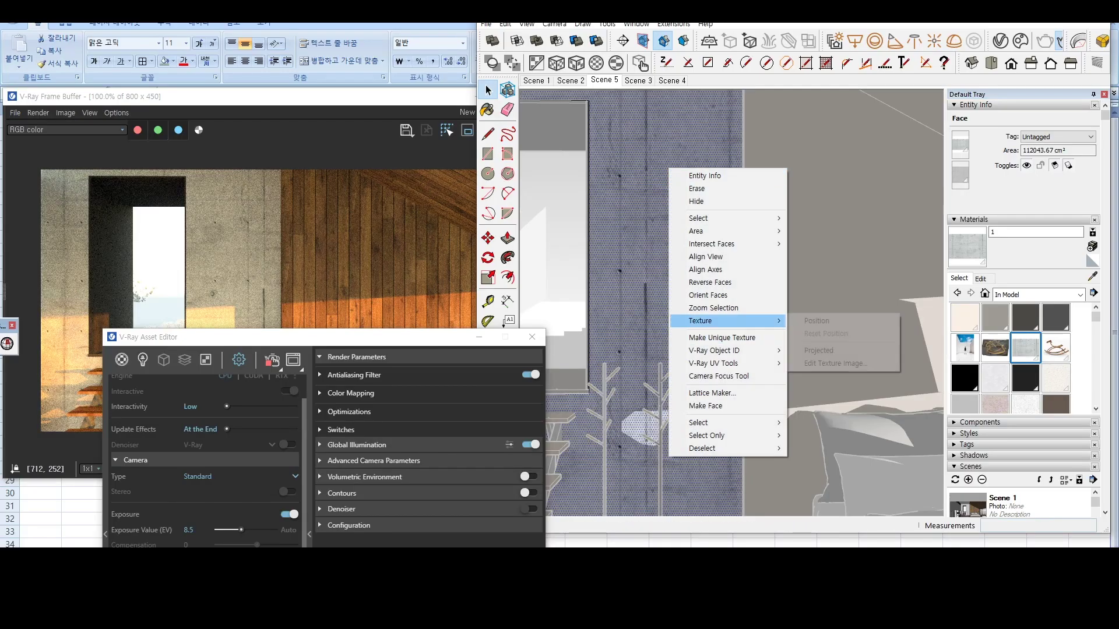
click(816, 320)
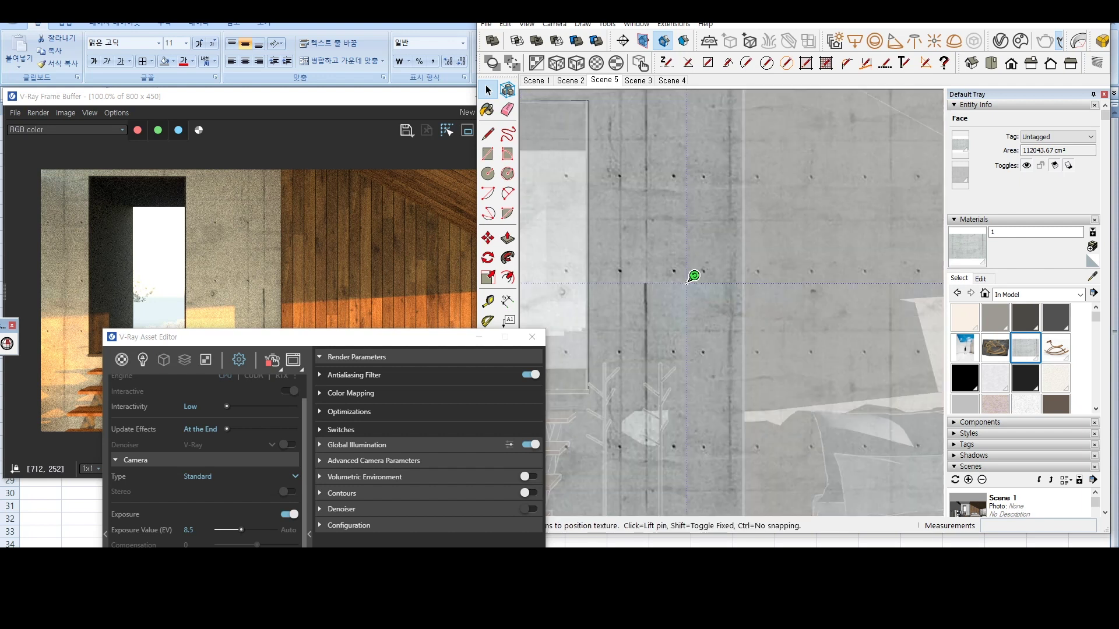
mouse_move(694, 275)
mouse_down()
mouse_move(632, 315)
mouse_move(595, 383)
mouse_up()
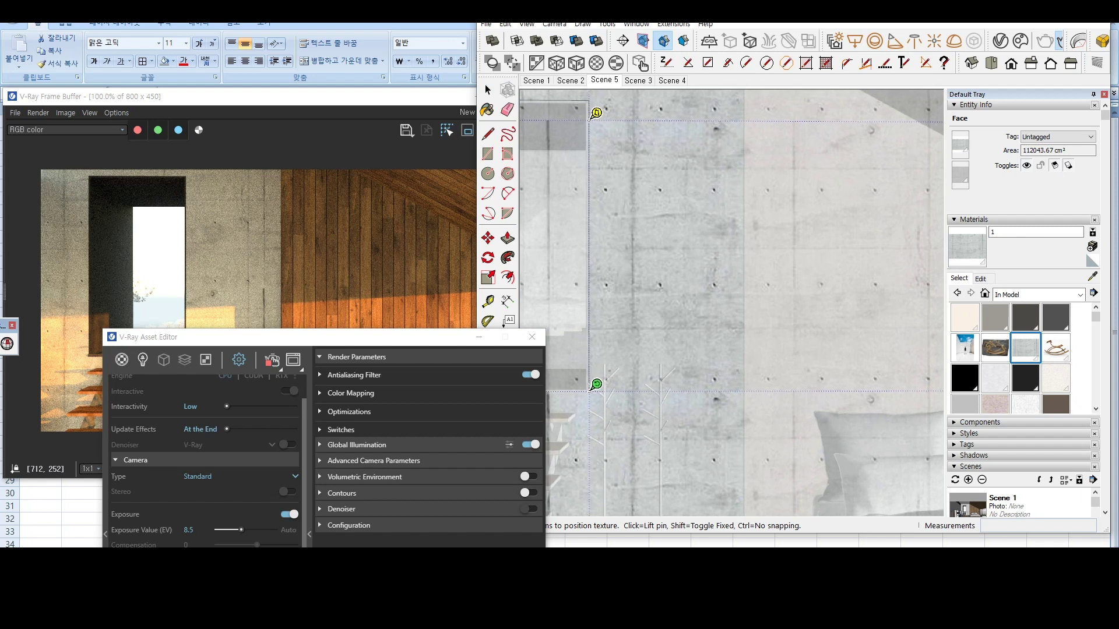
key(Return)
Step: Set material 1's reflection color to light grey and its reflection glossiness to 0.75
drag(379, 340, 816, 301)
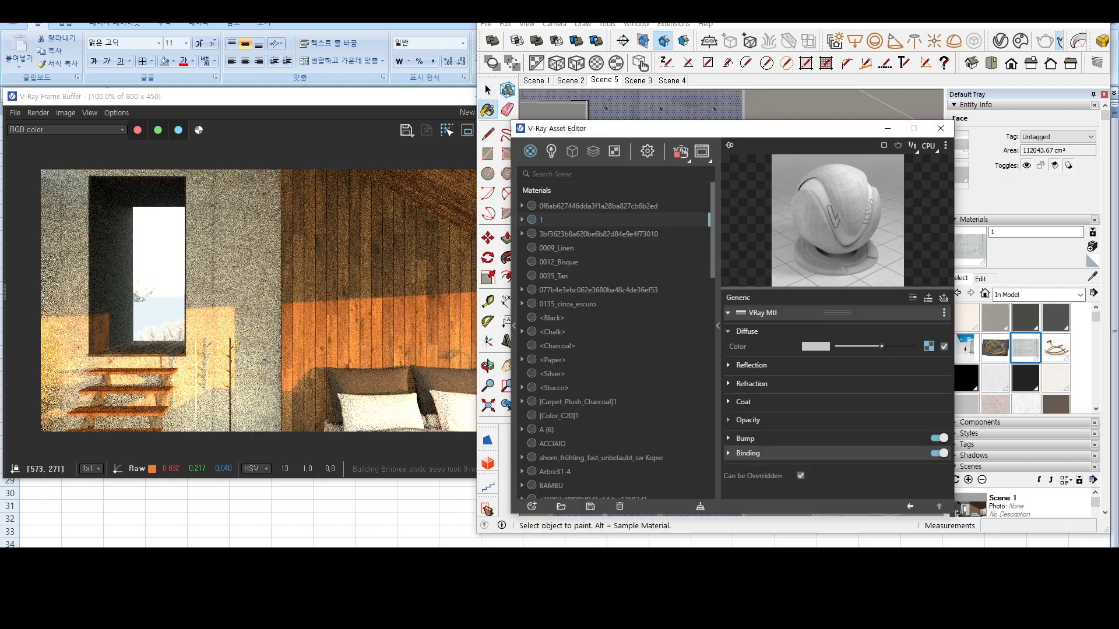
drag(658, 129, 575, 147)
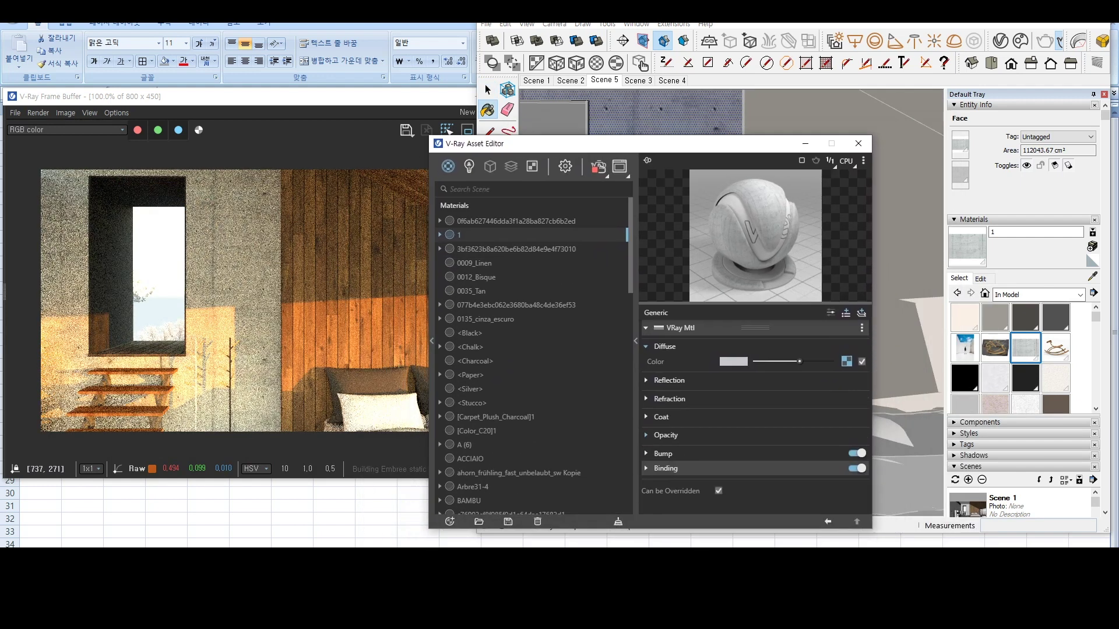
click(669, 380)
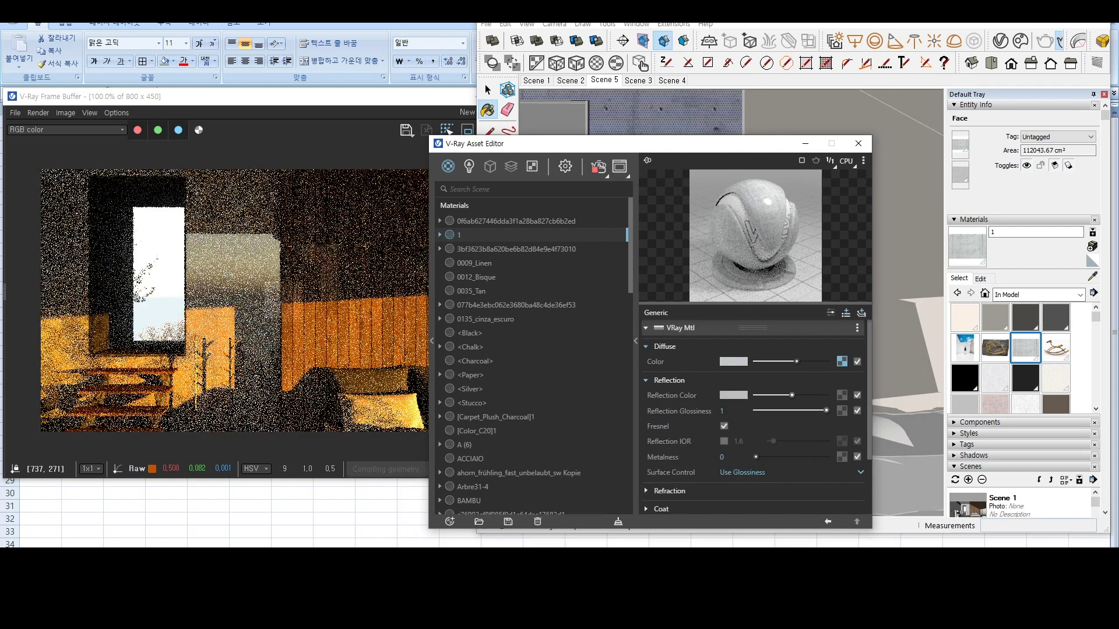
click(802, 411)
drag(801, 410, 809, 410)
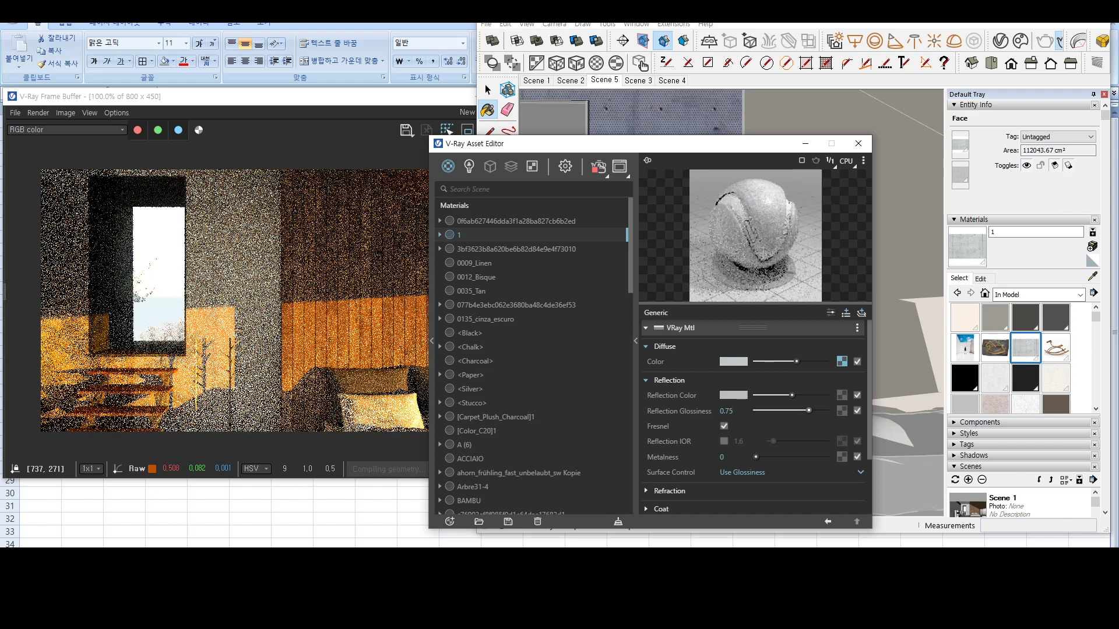
scroll(752, 417, down, 1)
scroll(753, 484, down, 1)
scroll(752, 484, up, 2)
scroll(752, 484, down, 2)
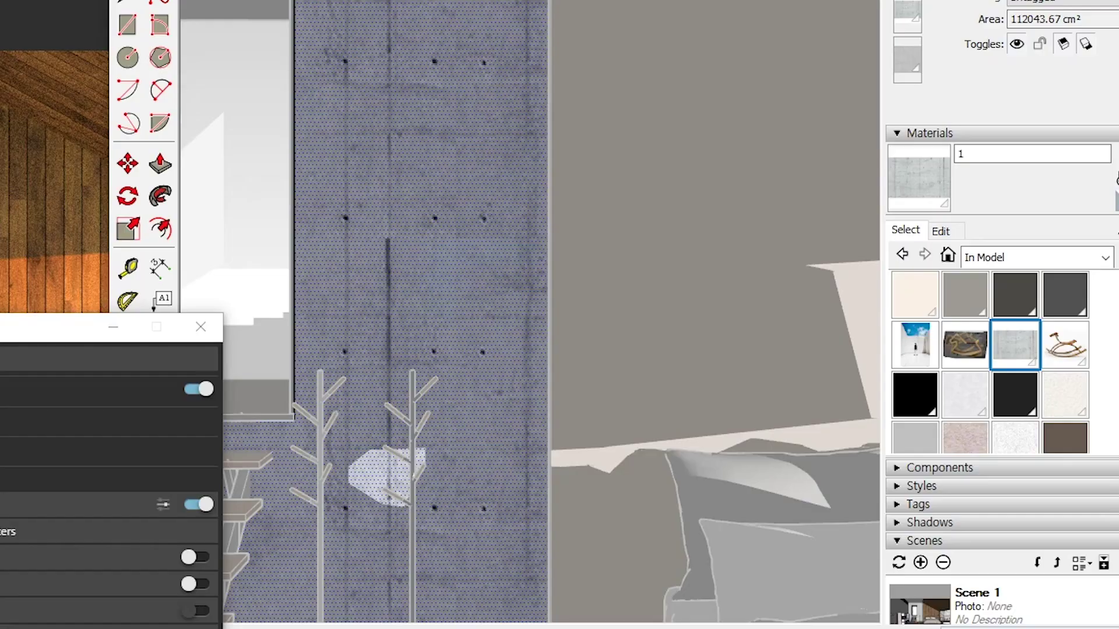
Step: Align the wall's concrete texture again by placing its origin pin on the window opening's lower corner
right_click(426, 49)
mouse_move(525, 300)
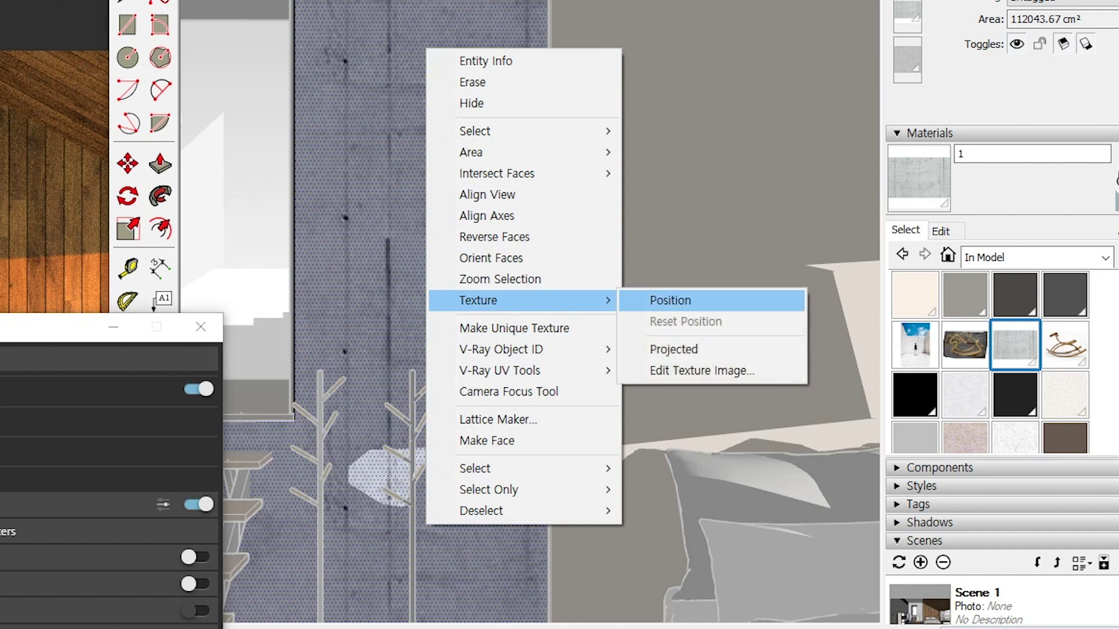
click(670, 300)
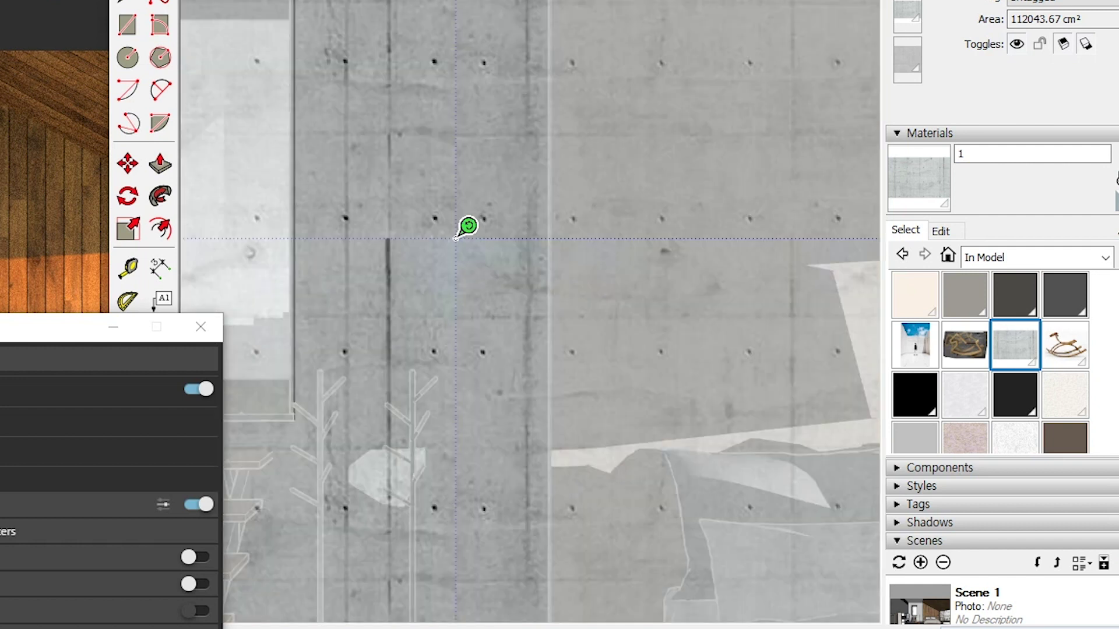
drag(456, 237, 294, 416)
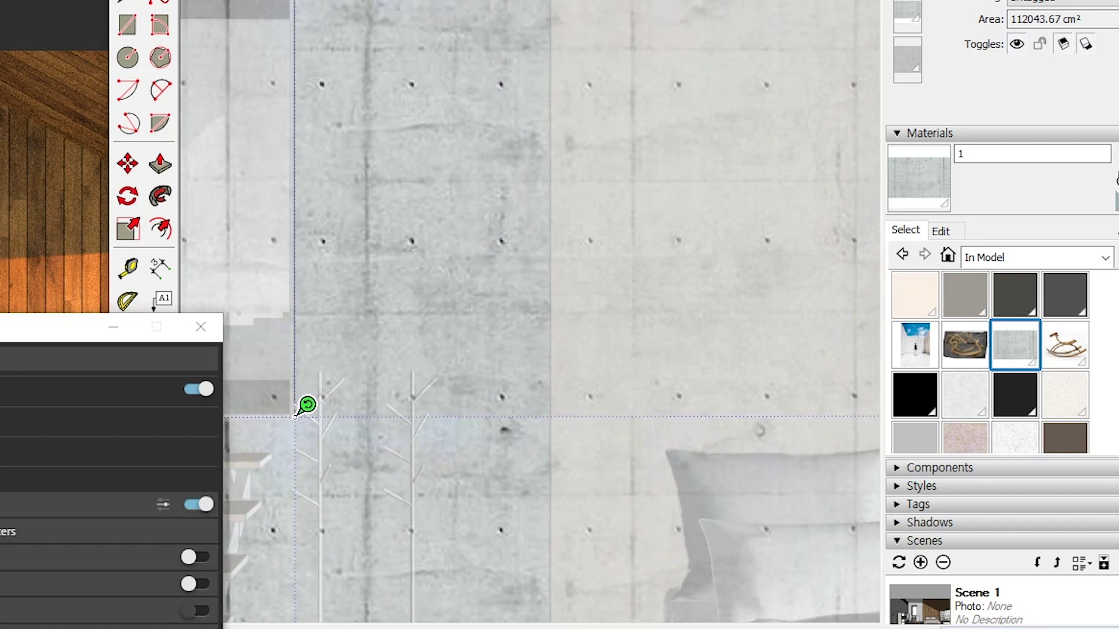
key(Return)
Step: Load frontend-large as the bitmap for material 1's bump map and expand its color manipulation settings
mouse_move(0, 327)
mouse_down()
mouse_move(19, 337)
mouse_move(657, 280)
mouse_up()
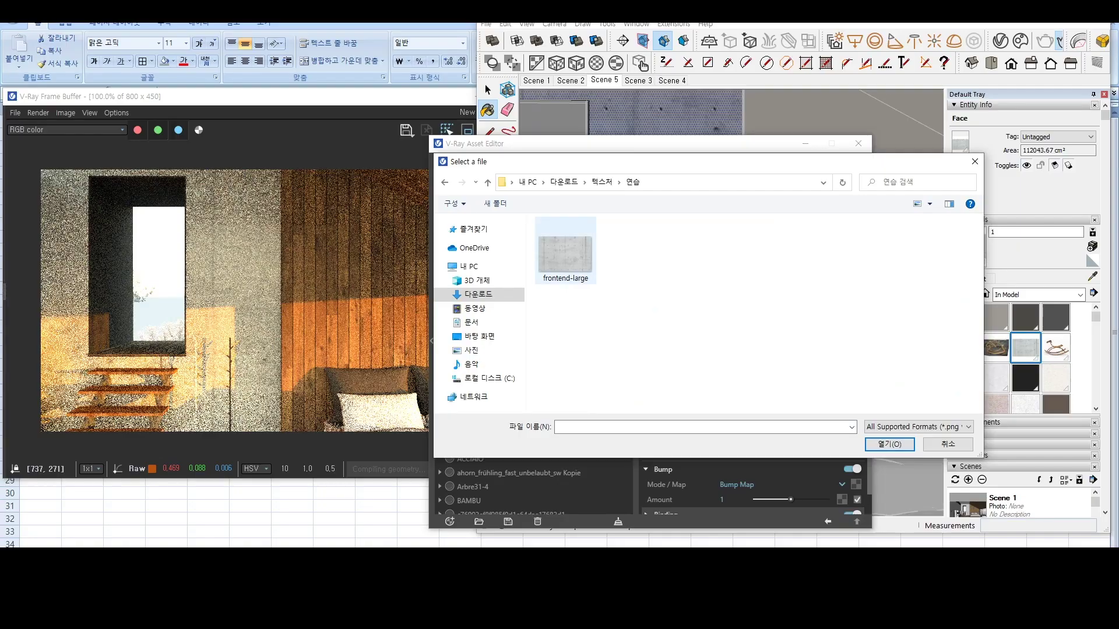
double_click(569, 250)
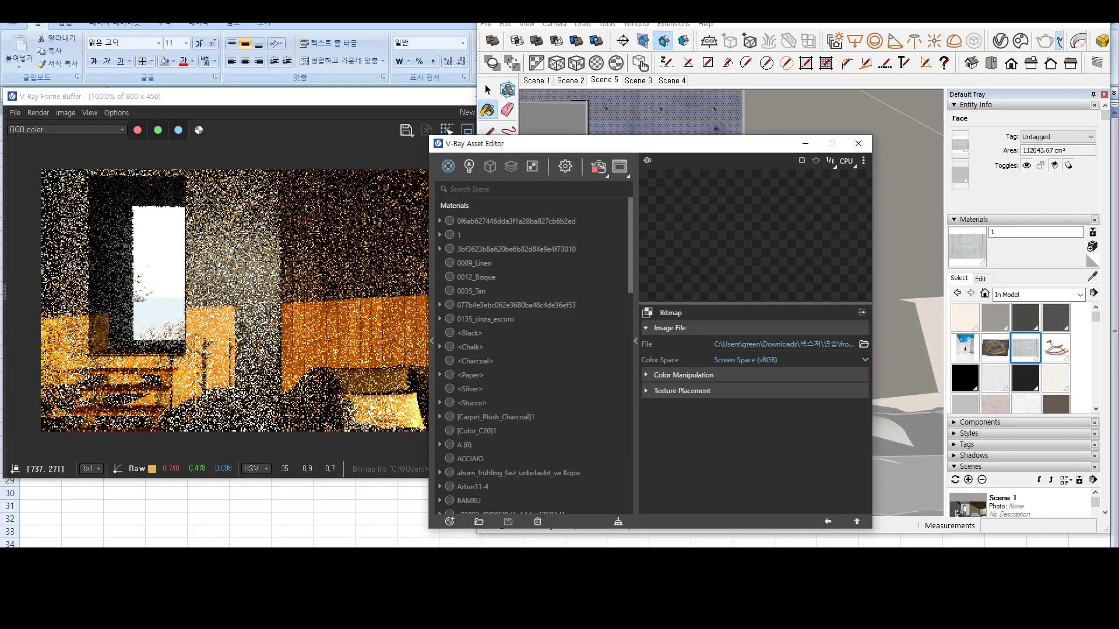
click(683, 375)
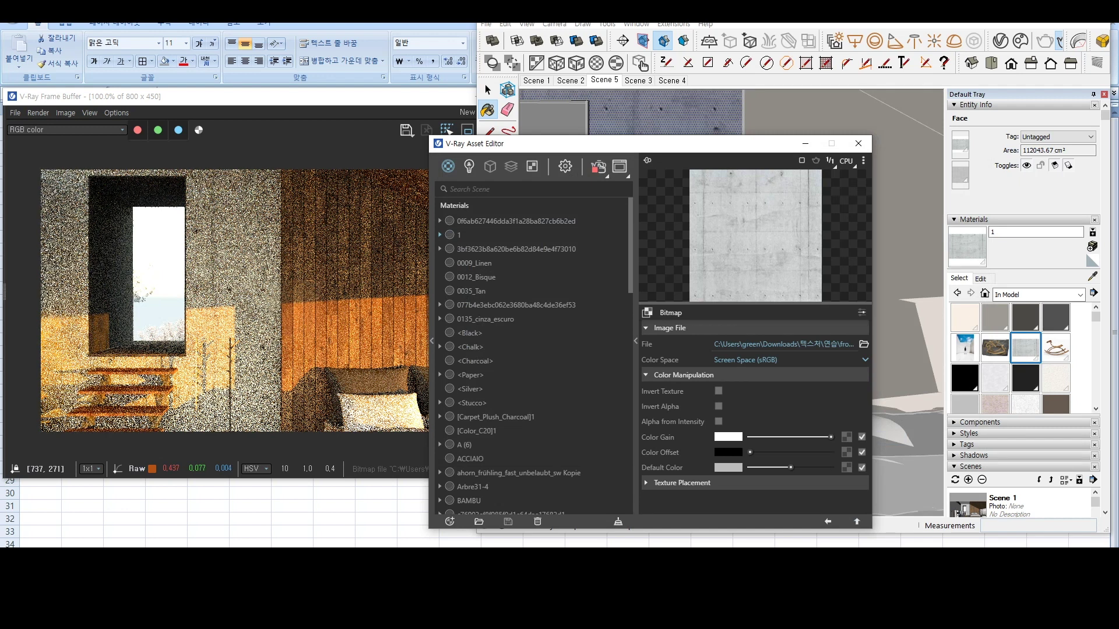
click(459, 235)
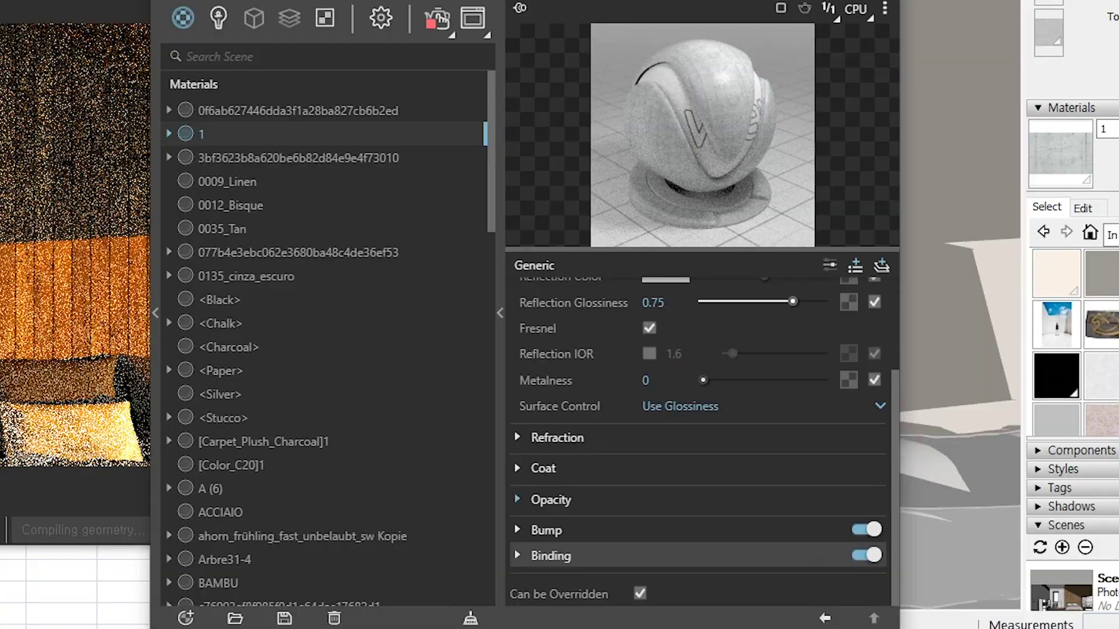
scroll(752, 408, up, 3)
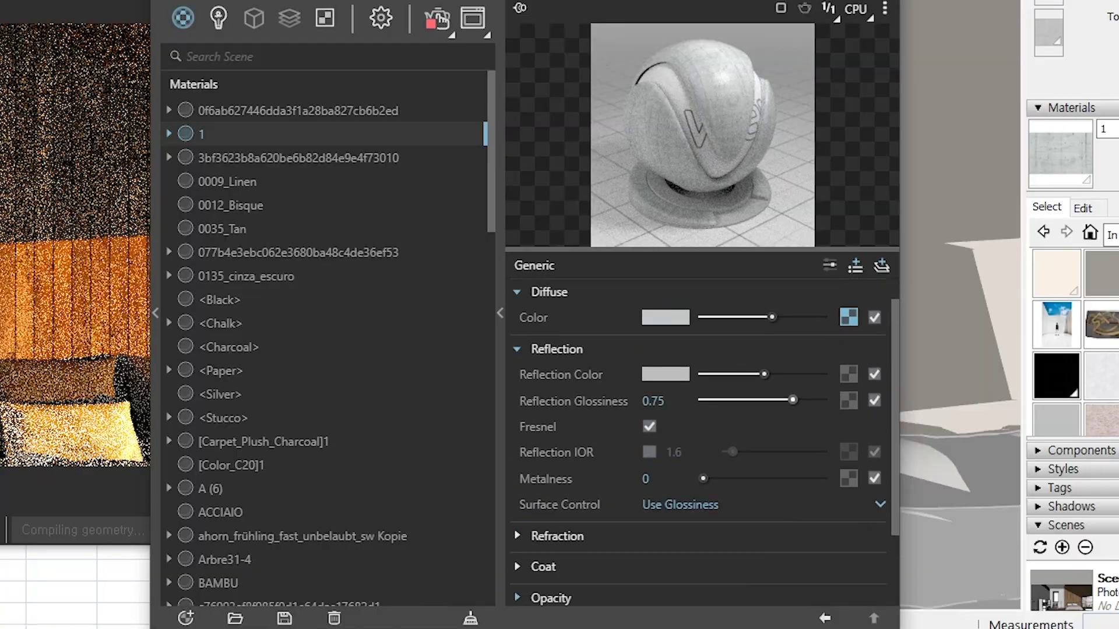
scroll(702, 437, down, 3)
click(546, 529)
click(848, 555)
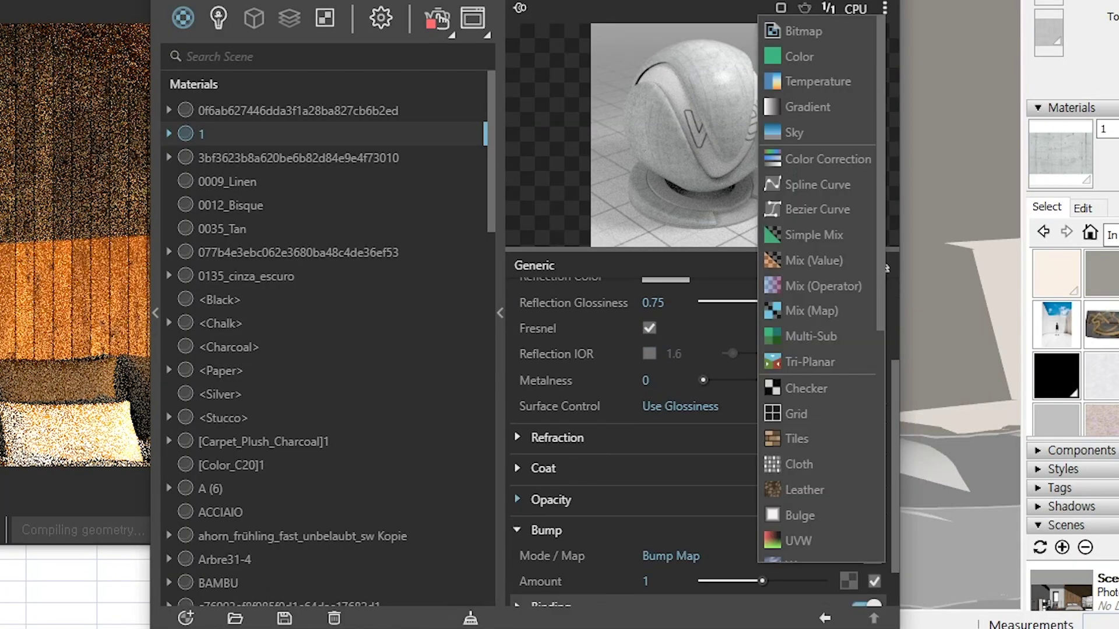
click(803, 31)
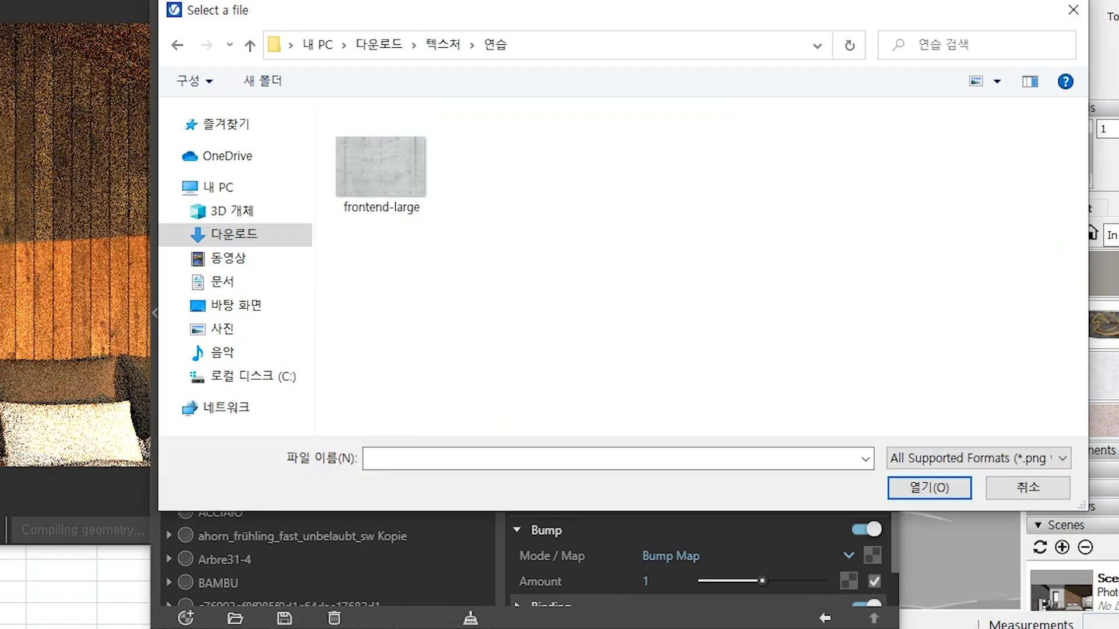
double_click(381, 169)
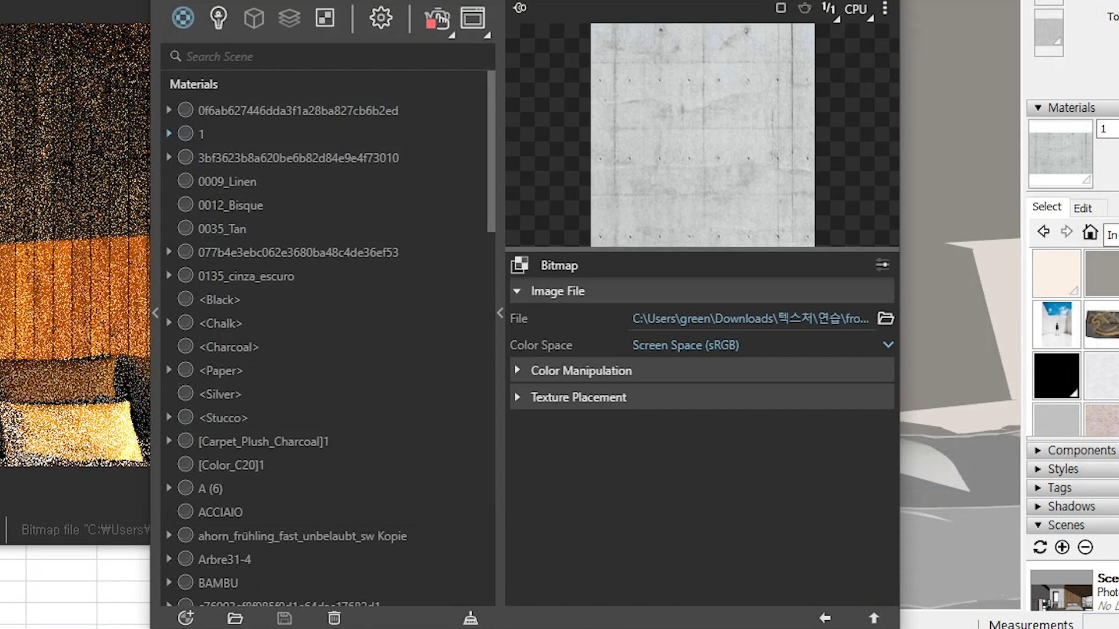
click(514, 362)
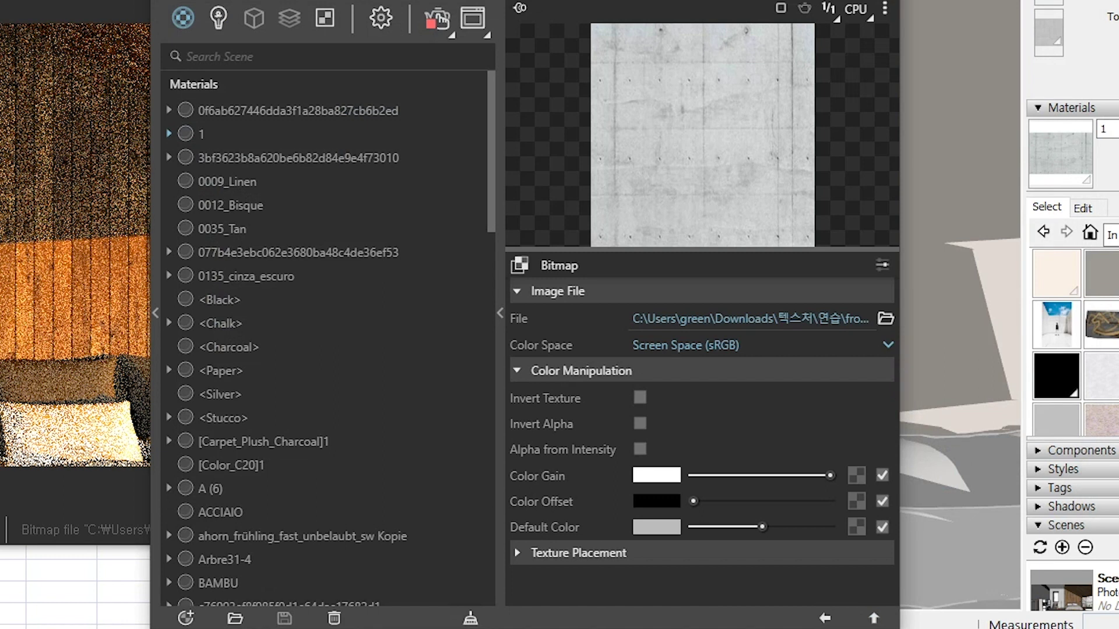
click(873, 618)
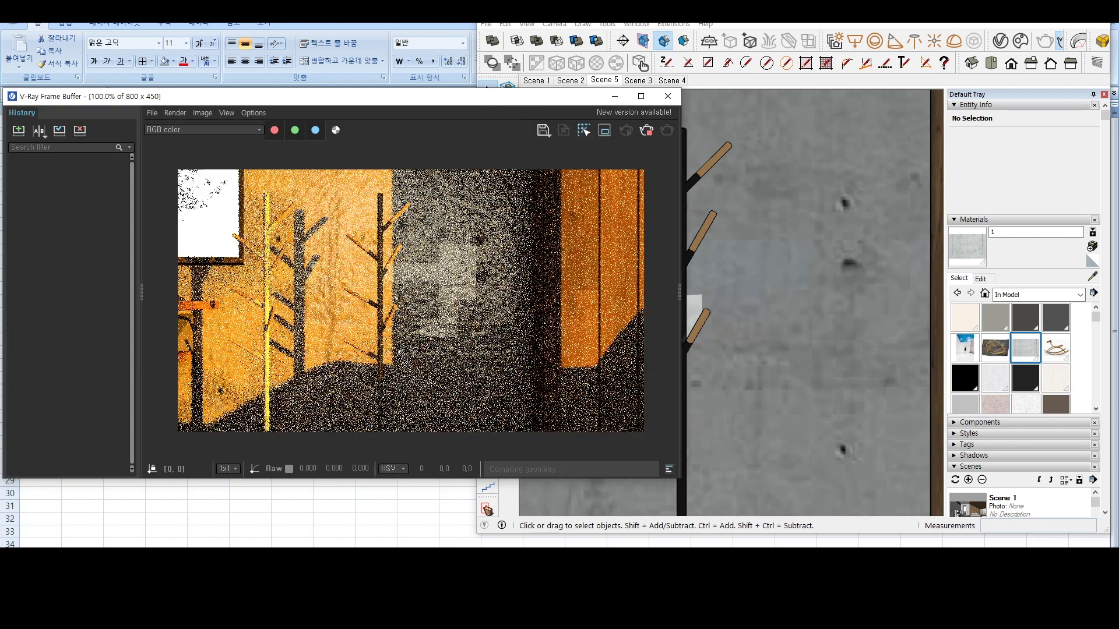
Step: Set the camera's exposure value to 9 and check the concrete wall behind the coat racks in the render
key(h)
drag(681, 303, 851, 312)
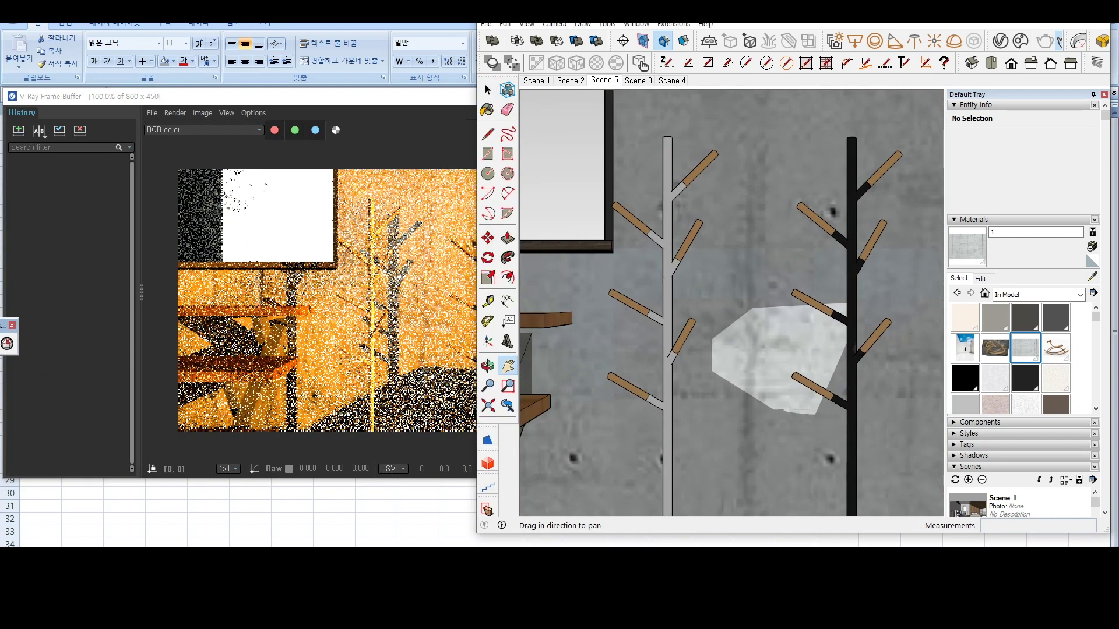
click(641, 65)
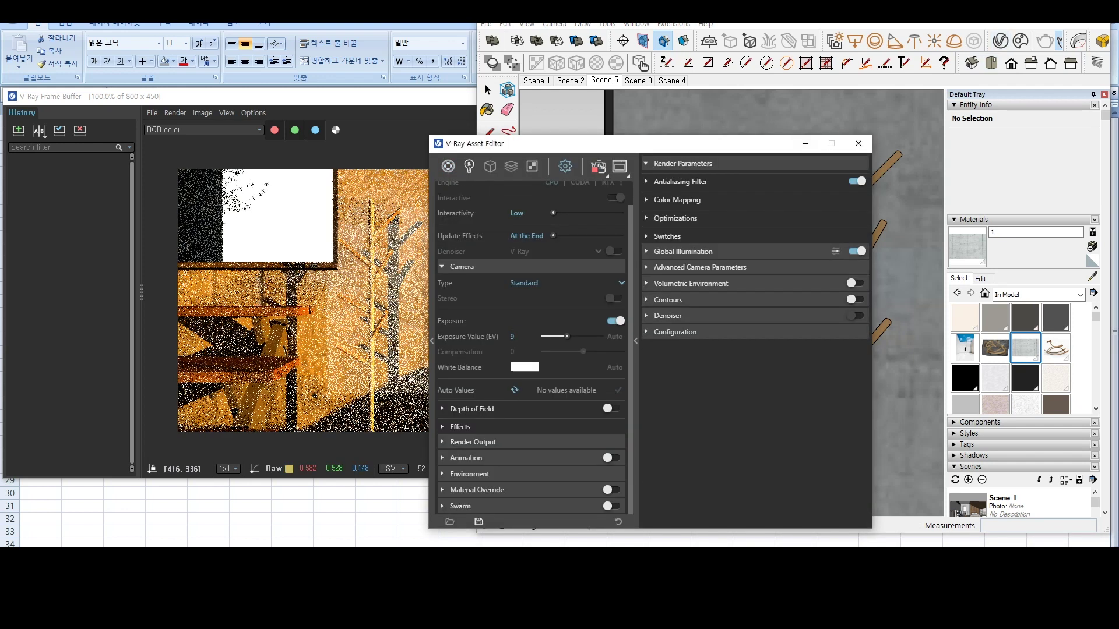
click(858, 144)
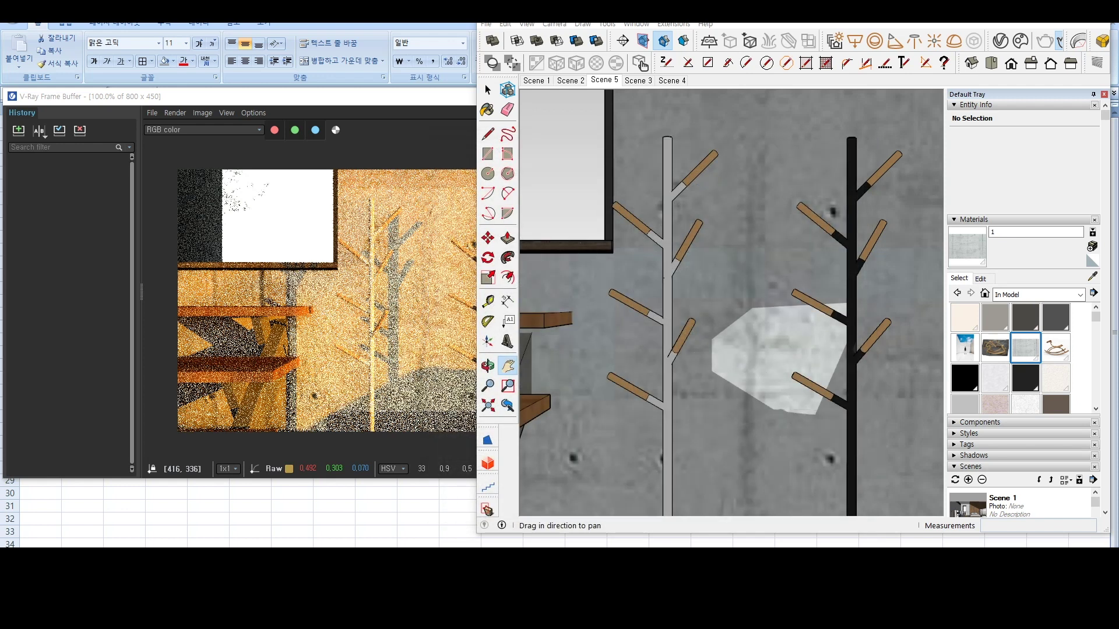
click(360, 254)
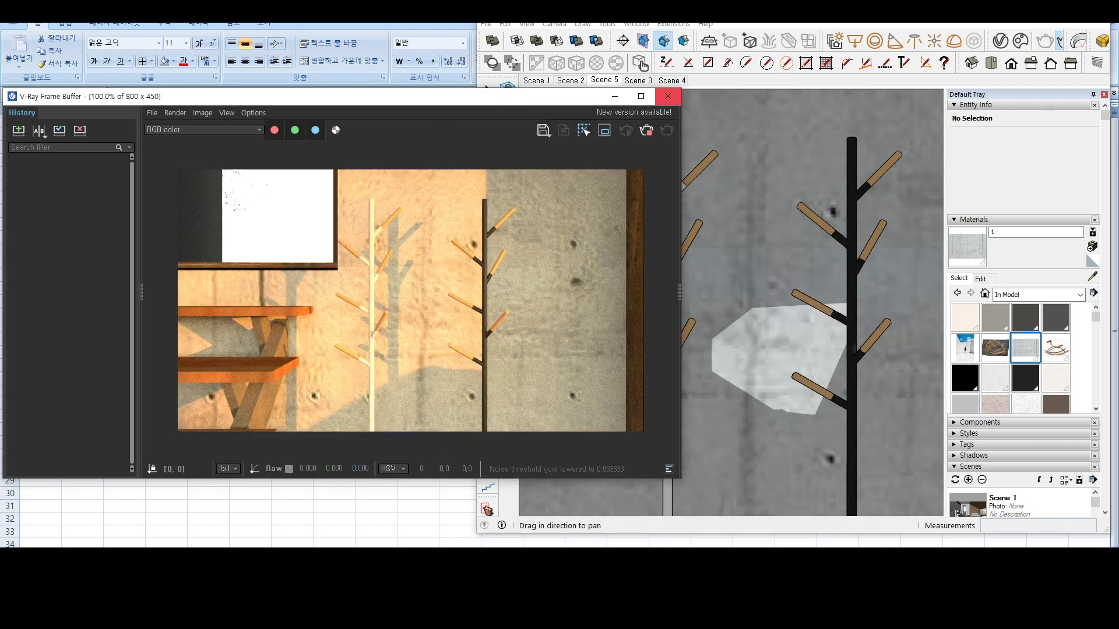
click(816, 262)
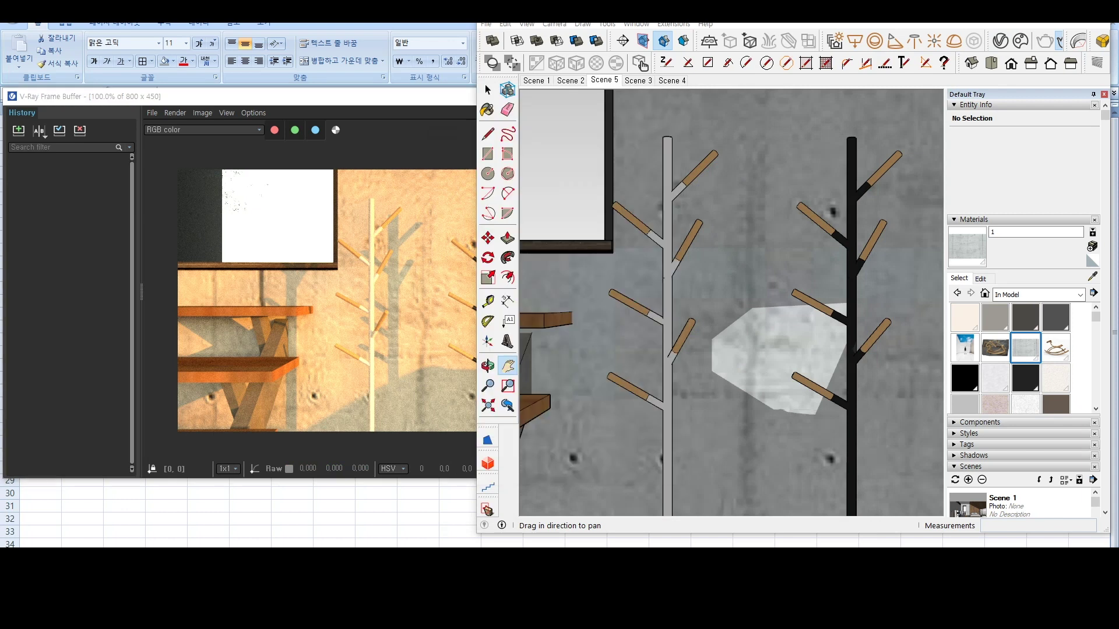
Step: Enter the black coat rack's group, sample the material of its wooden pegs and open the V-Ray material settings
key(space)
click(851, 263)
double_click(852, 349)
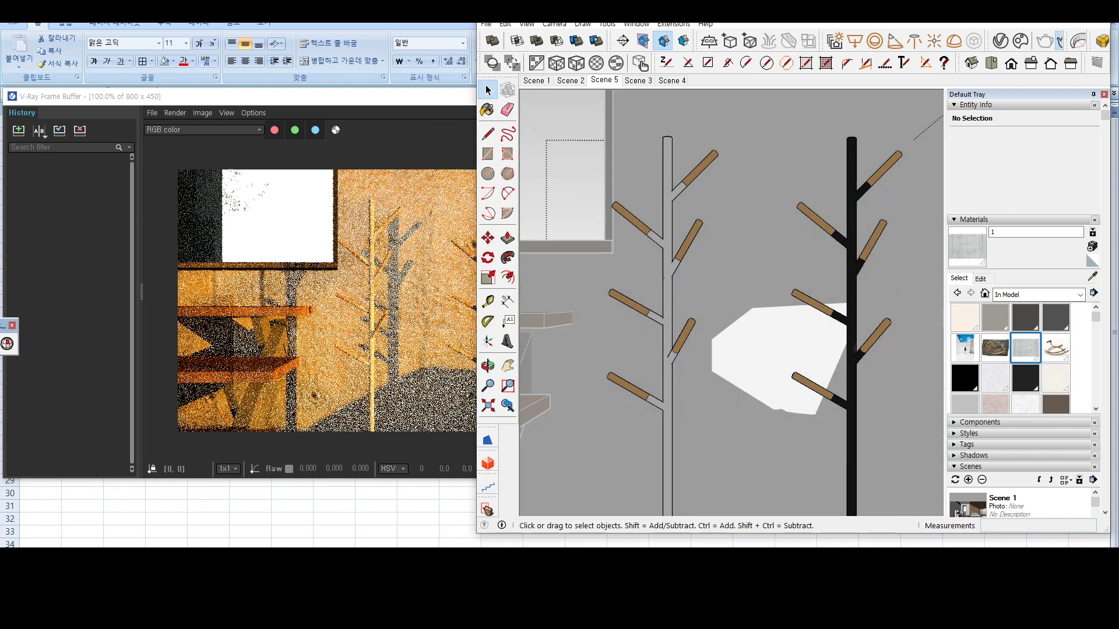
double_click(851, 348)
key(b)
key(alt)
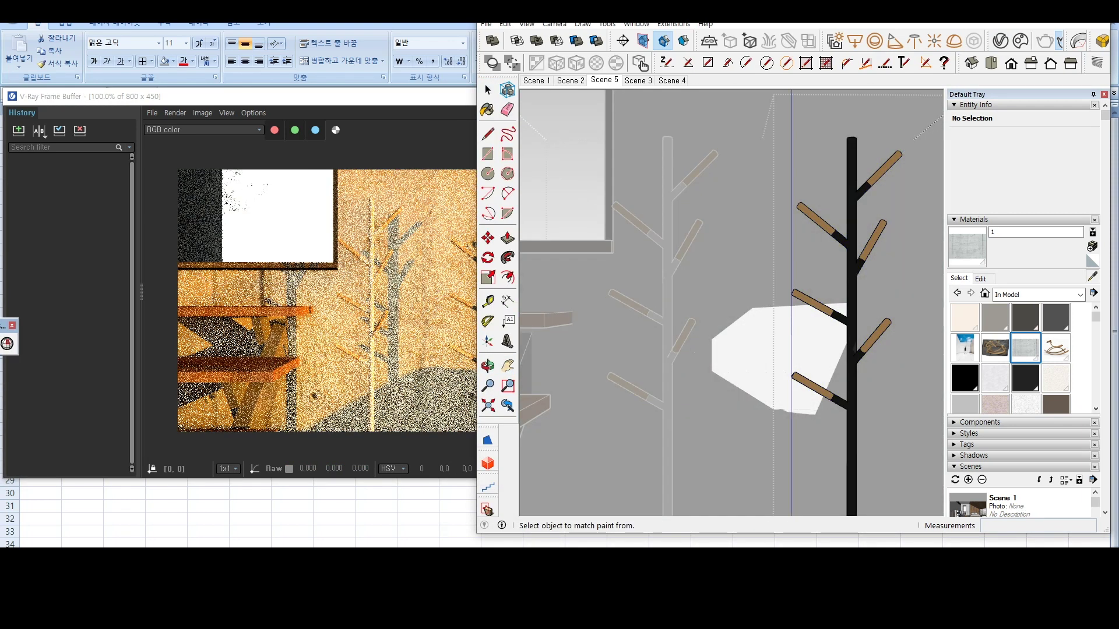
alt+click(873, 338)
click(1000, 40)
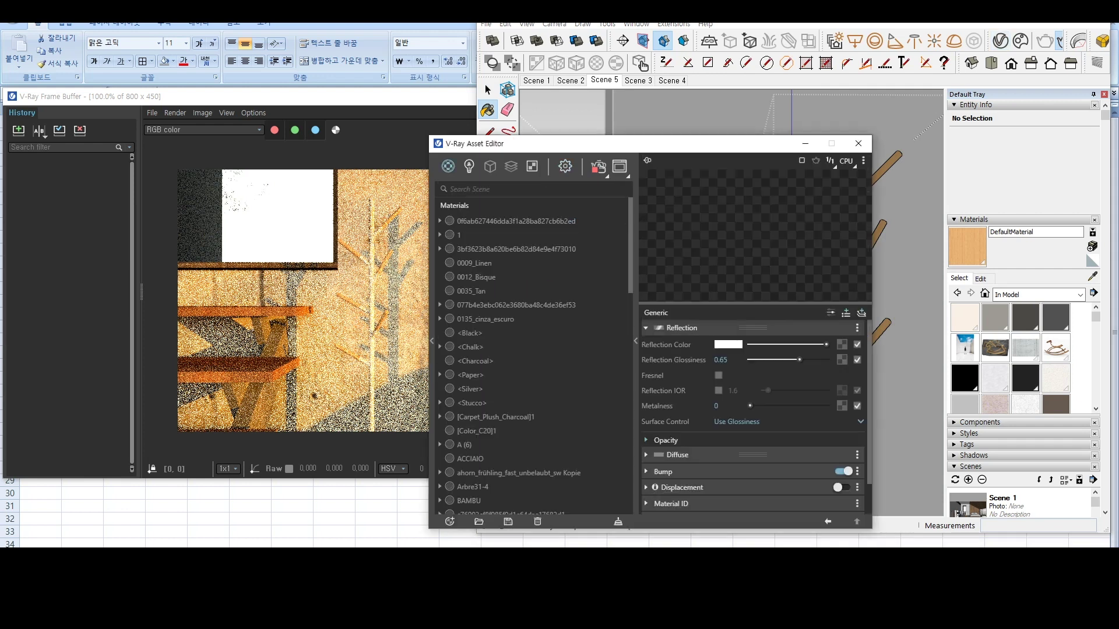
Step: Browse the V-Ray library's Metal category and add the Gold Bumpy 5cm material to the scene
drag(760, 144, 879, 161)
click(513, 96)
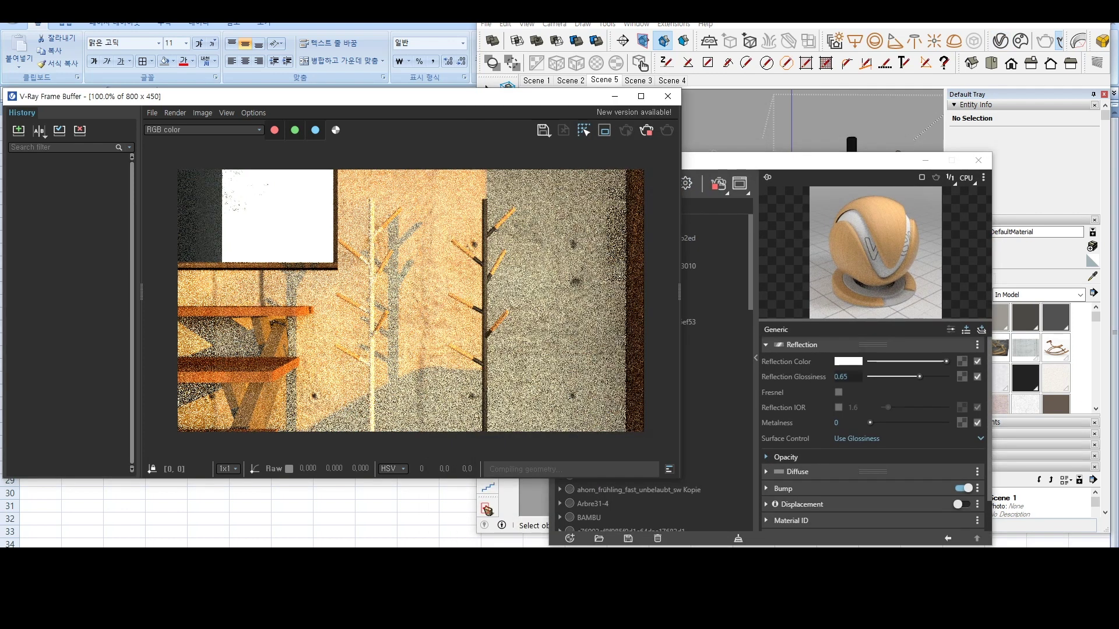
drag(816, 160, 884, 165)
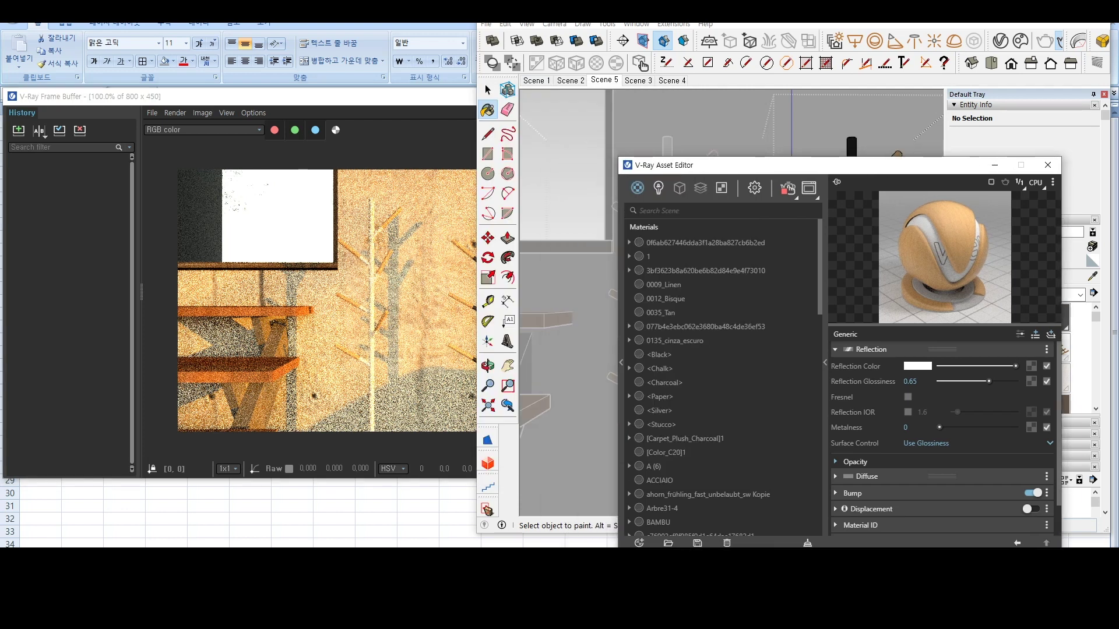
click(620, 362)
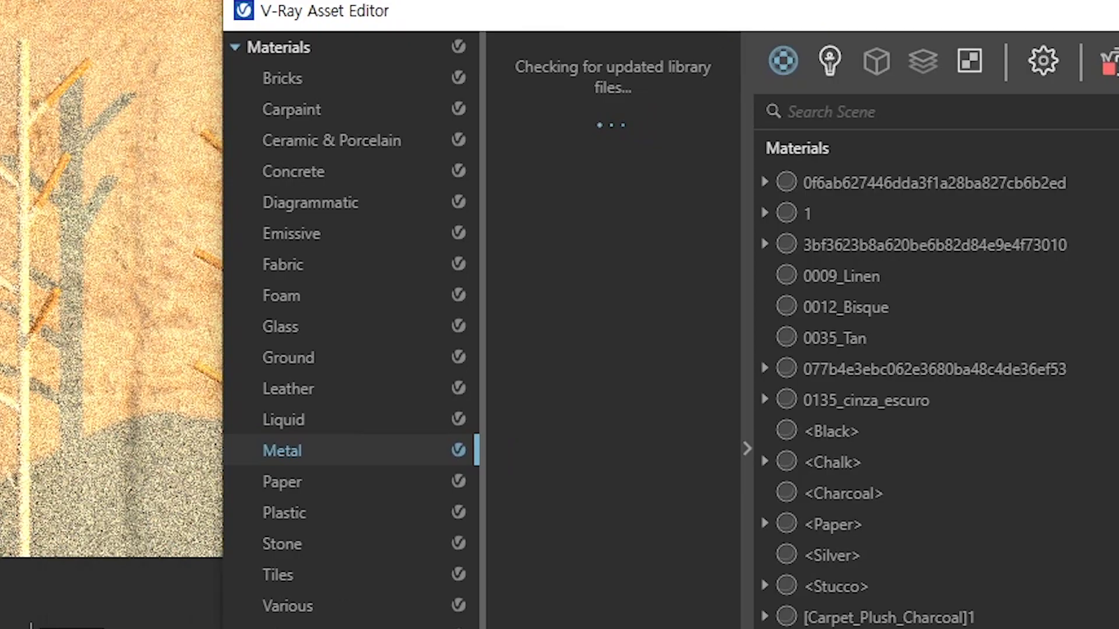
key(alt+Tab)
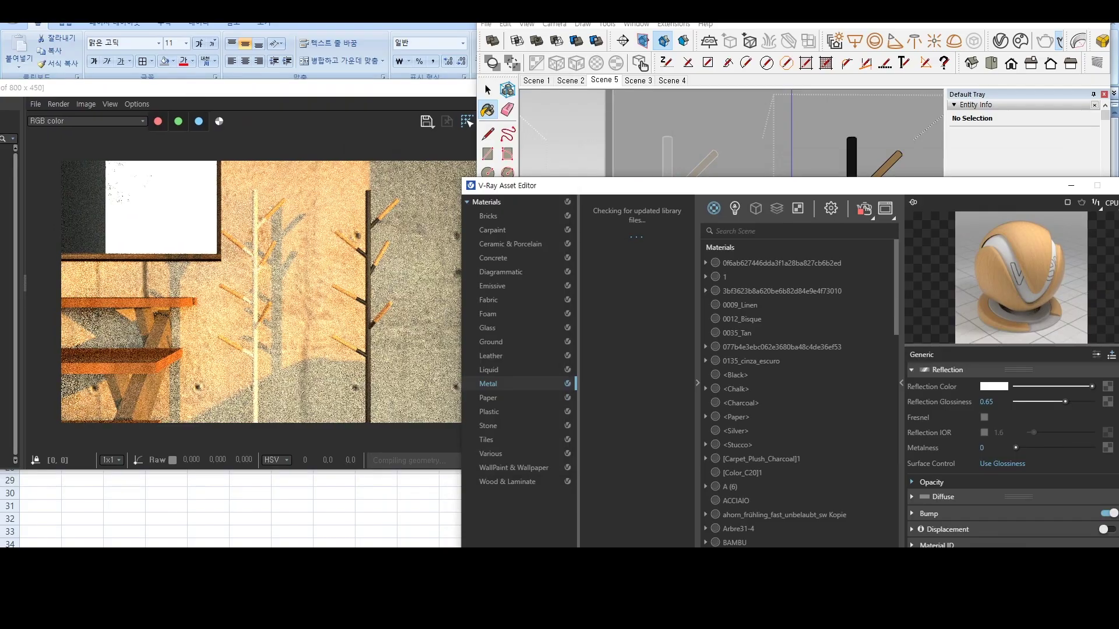
scroll(636, 378, down, 10)
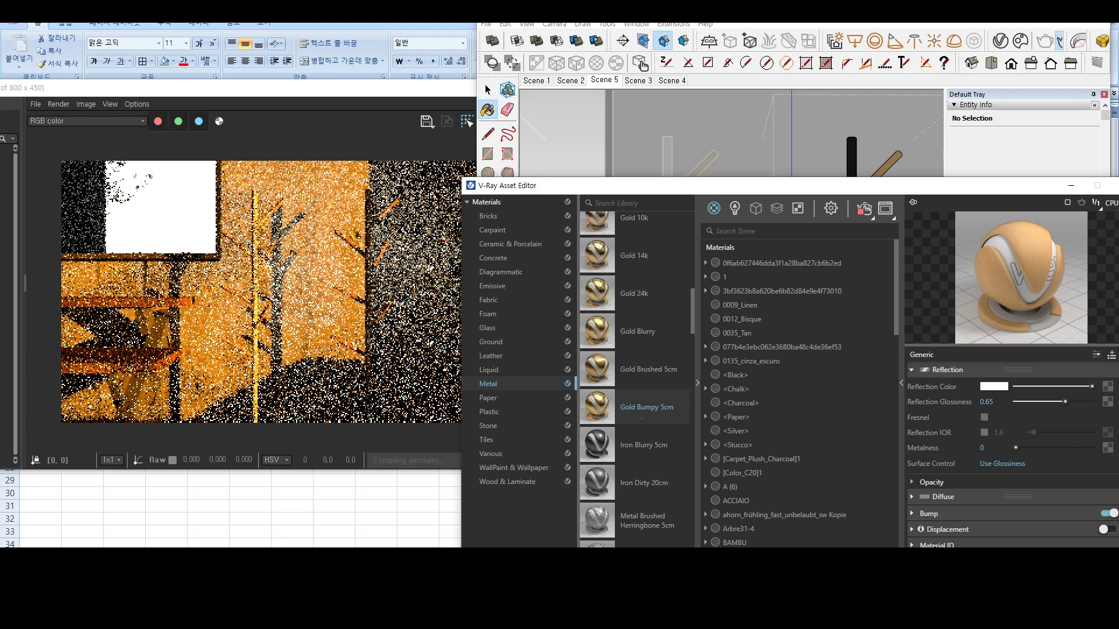
mouse_move(940, 190)
mouse_down()
mouse_move(573, 233)
mouse_move(529, 476)
mouse_up()
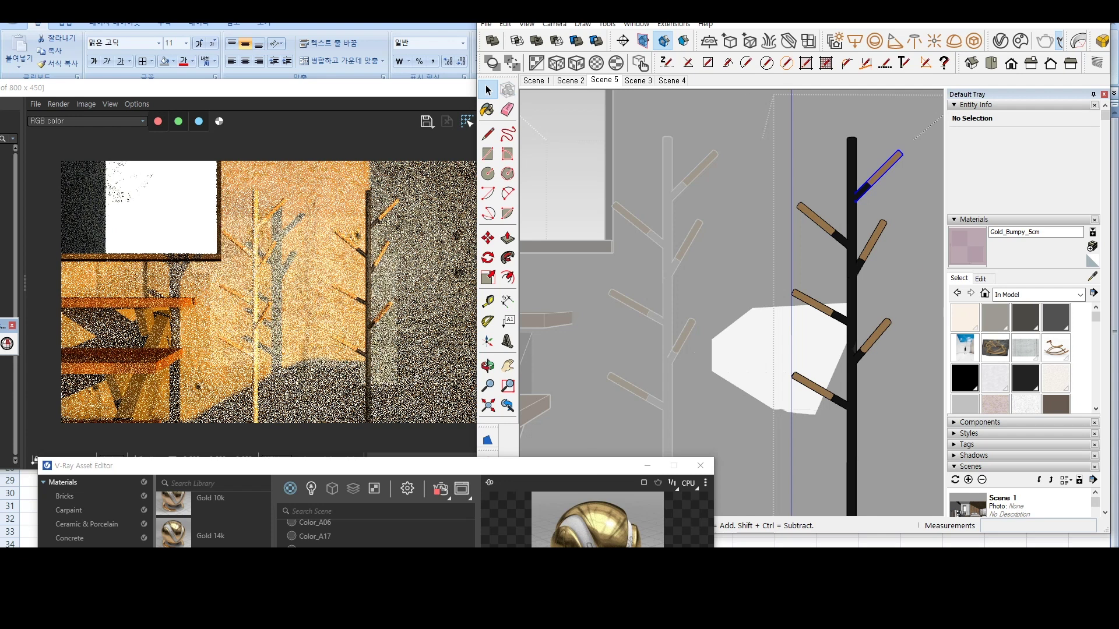
Step: Paint the wooden part of the black coat rack's upper right peg with Gold_Bumpy_5cm and leave the peg's group
triple_click(879, 175)
shift+click(862, 192)
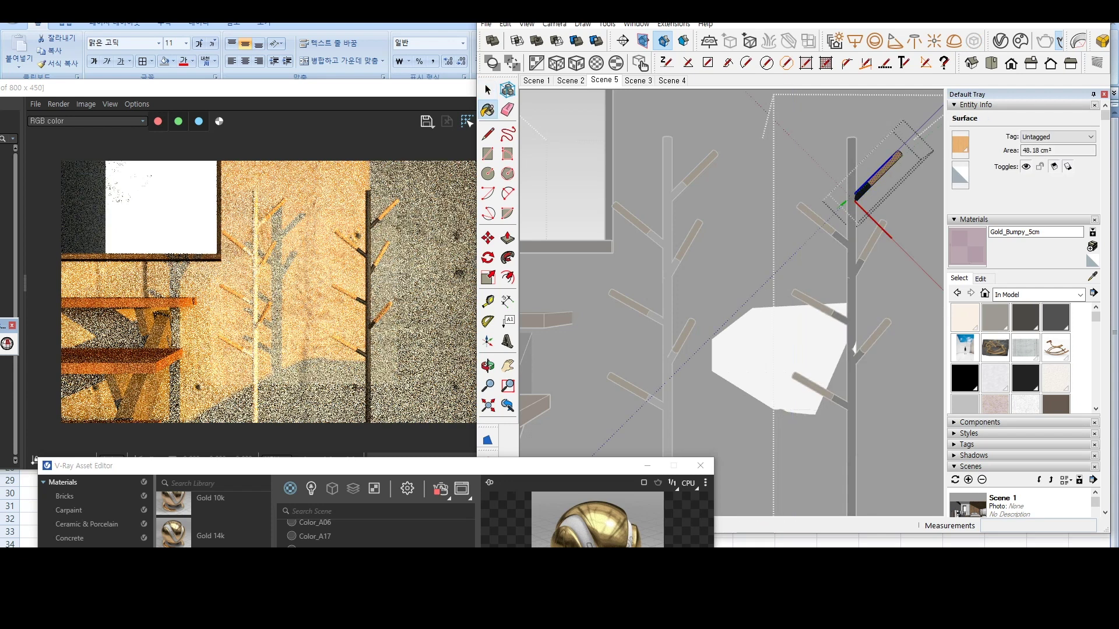
click(879, 175)
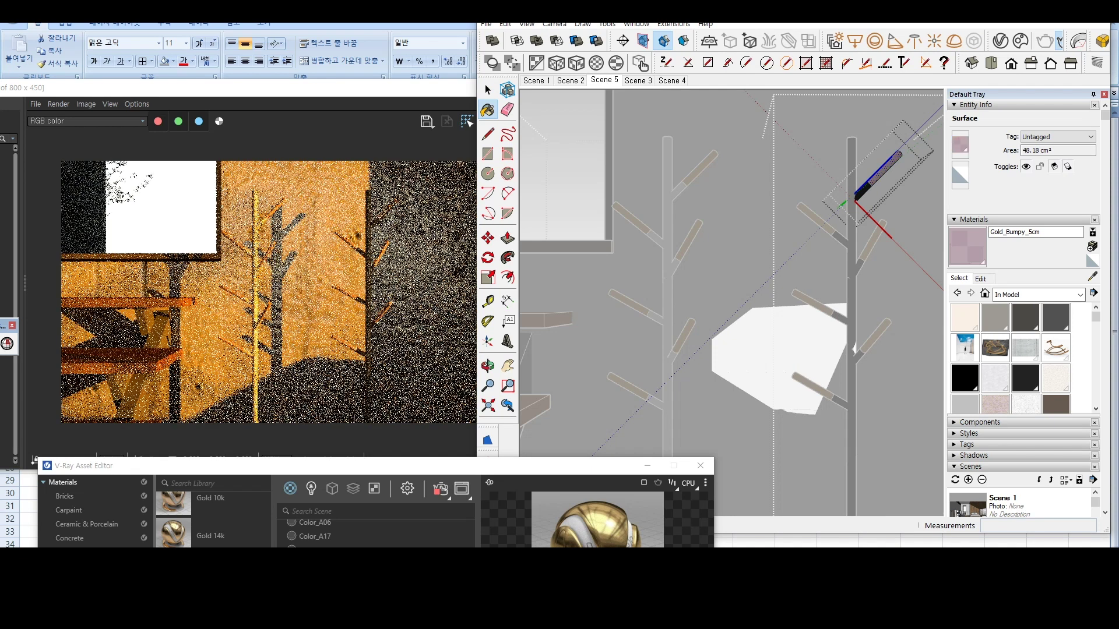
key(space)
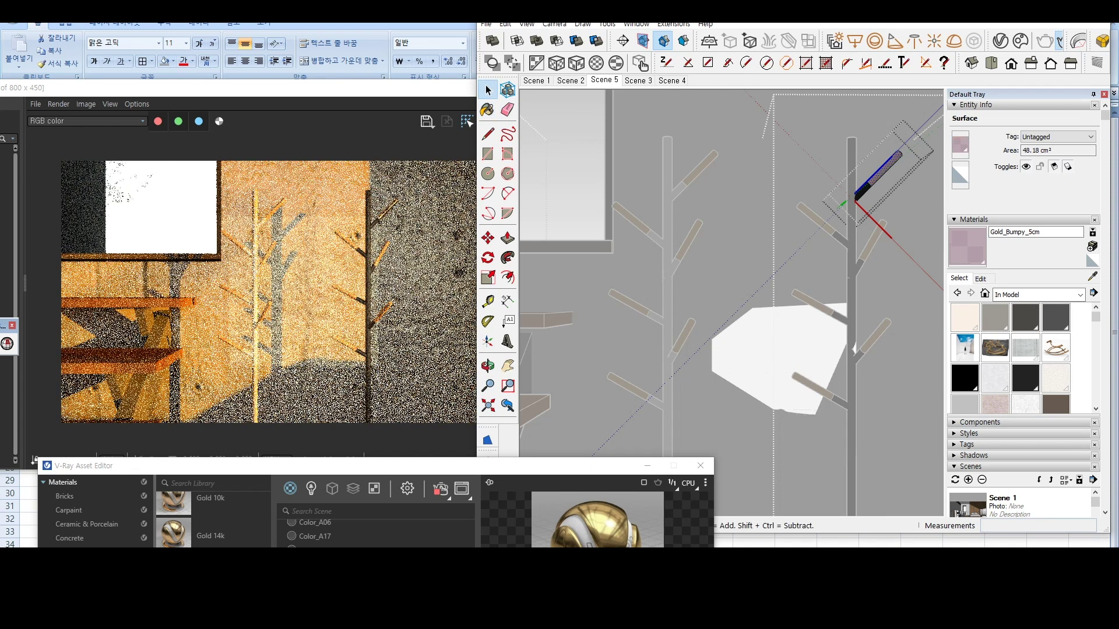
key(Escape)
Step: Apply Gold_Bumpy_5cm to the wooden part of the middle right peg on the black coat rack and exit its group
double_click(880, 240)
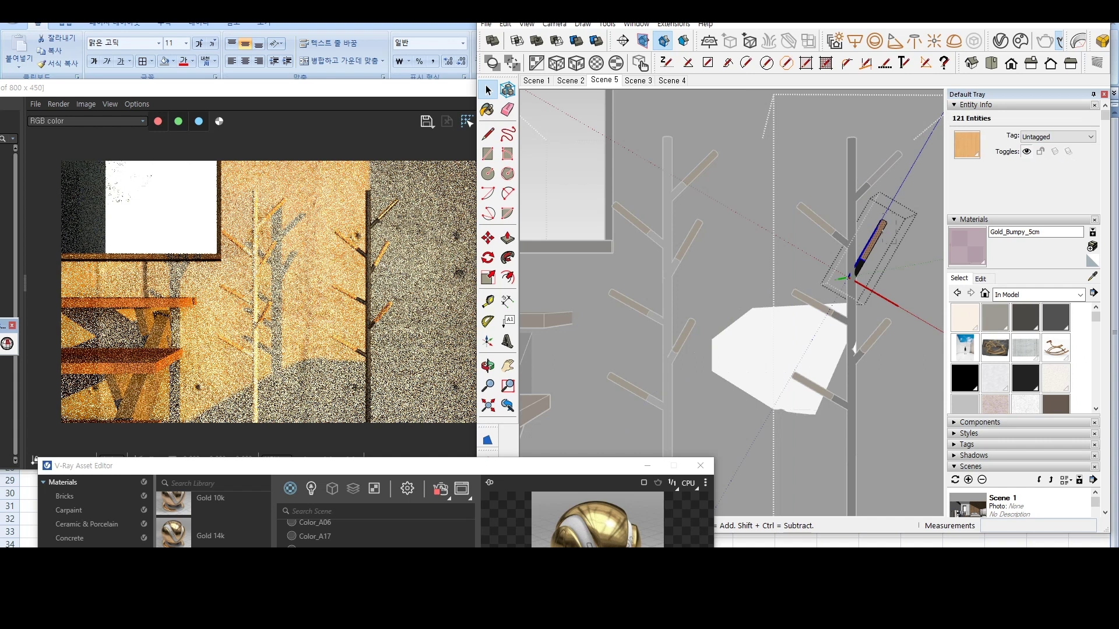
click(871, 245)
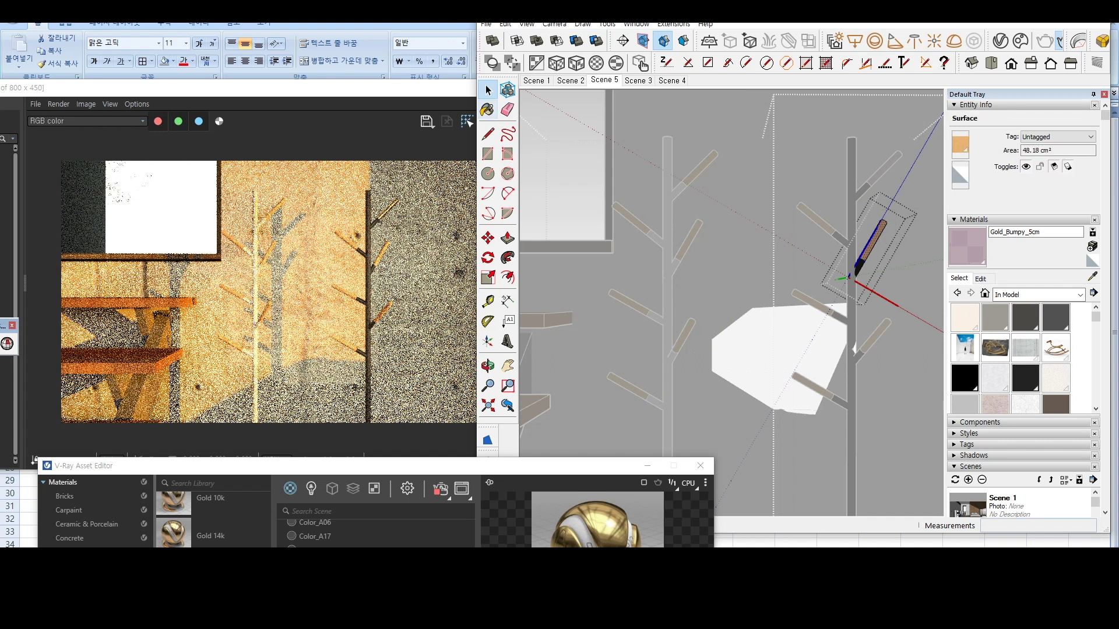
key(b)
click(871, 245)
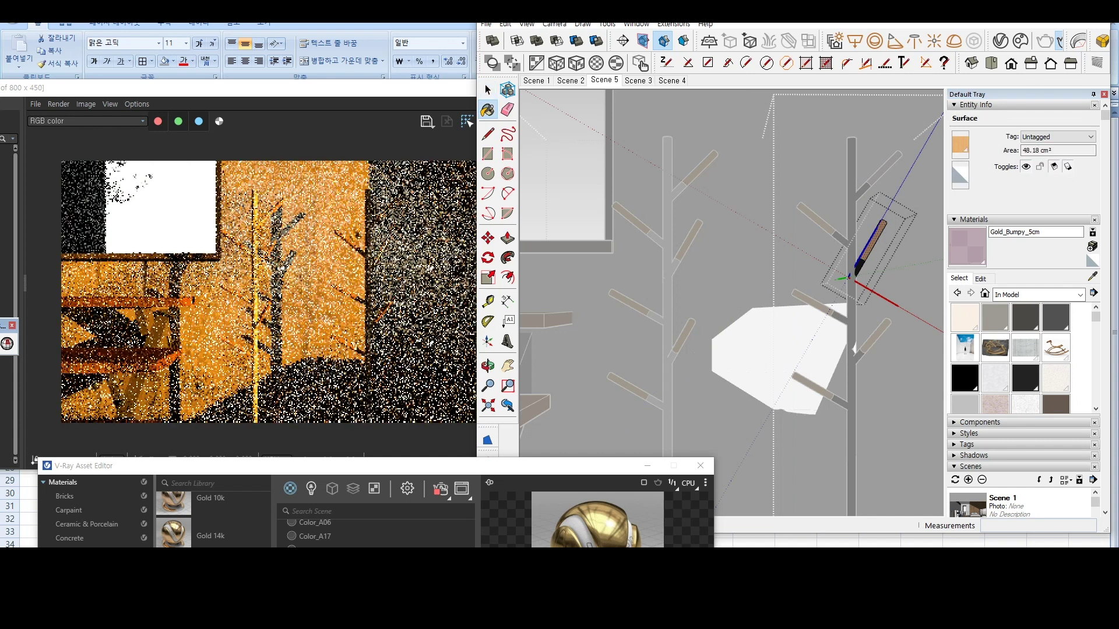
scroll(386, 234, up, 1)
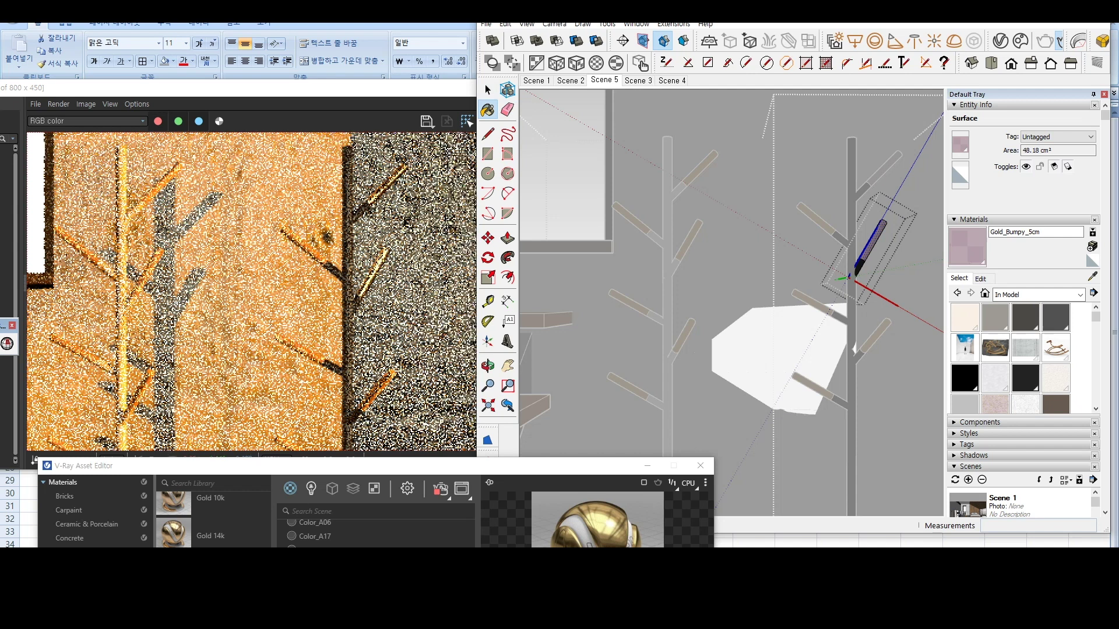
key(space)
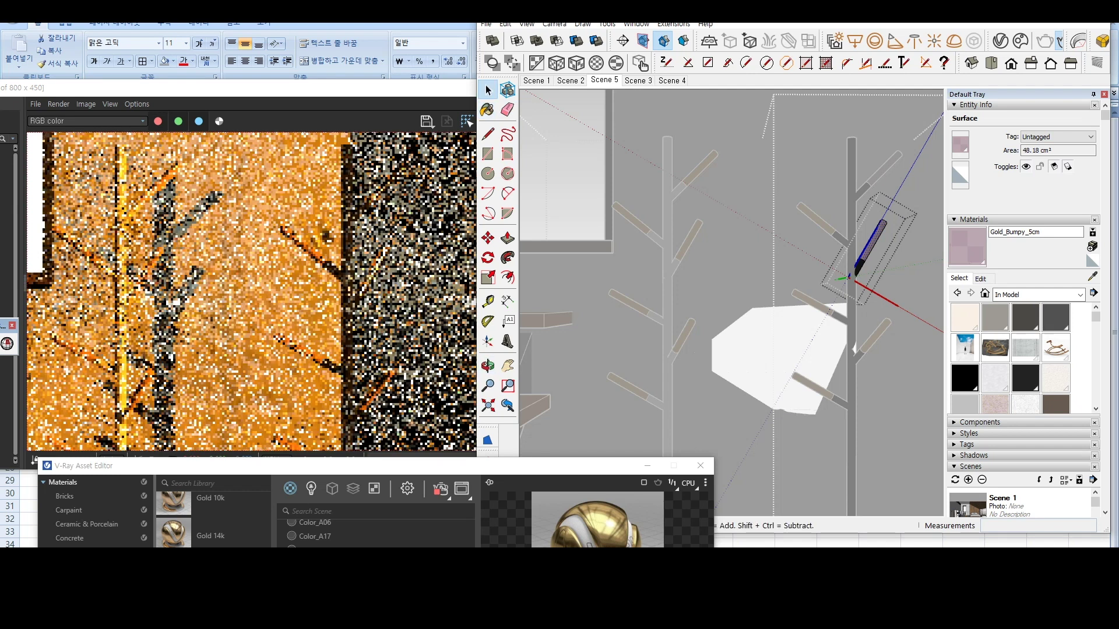
key(Escape)
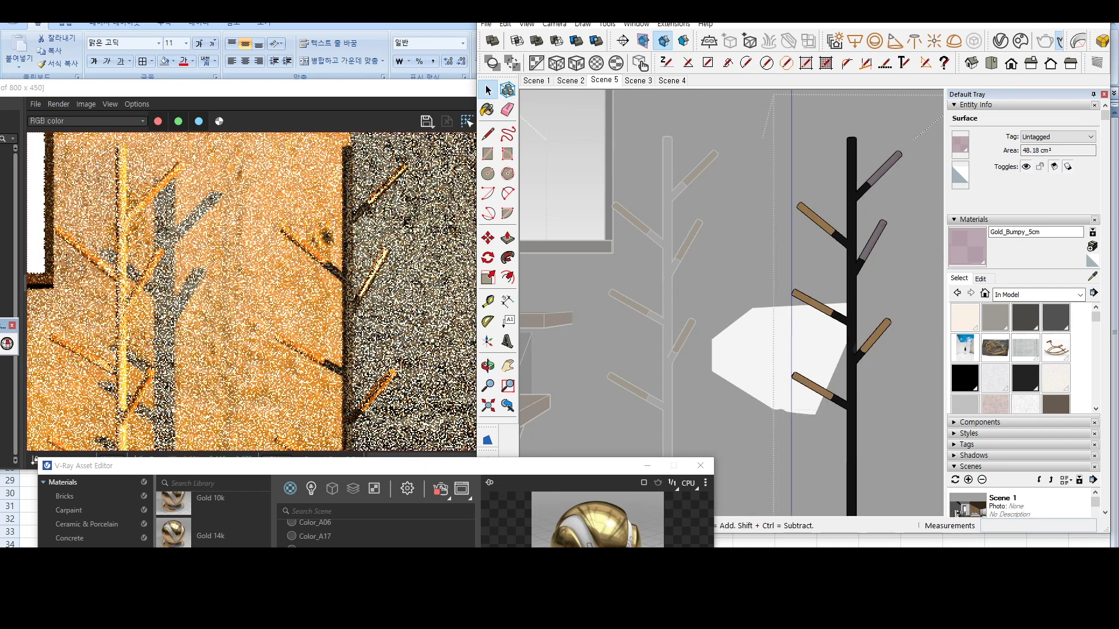
Step: Apply Gold_Bumpy_5cm to the wooden part of the black coat rack's lowest right peg
double_click(861, 351)
triple_click(862, 351)
click(855, 357)
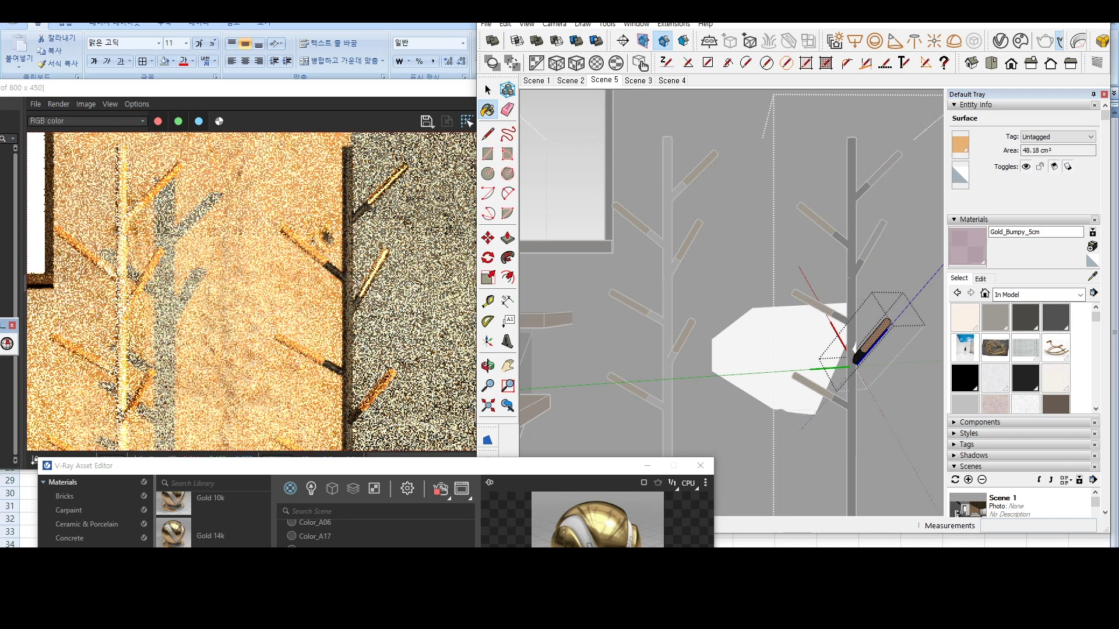
click(856, 358)
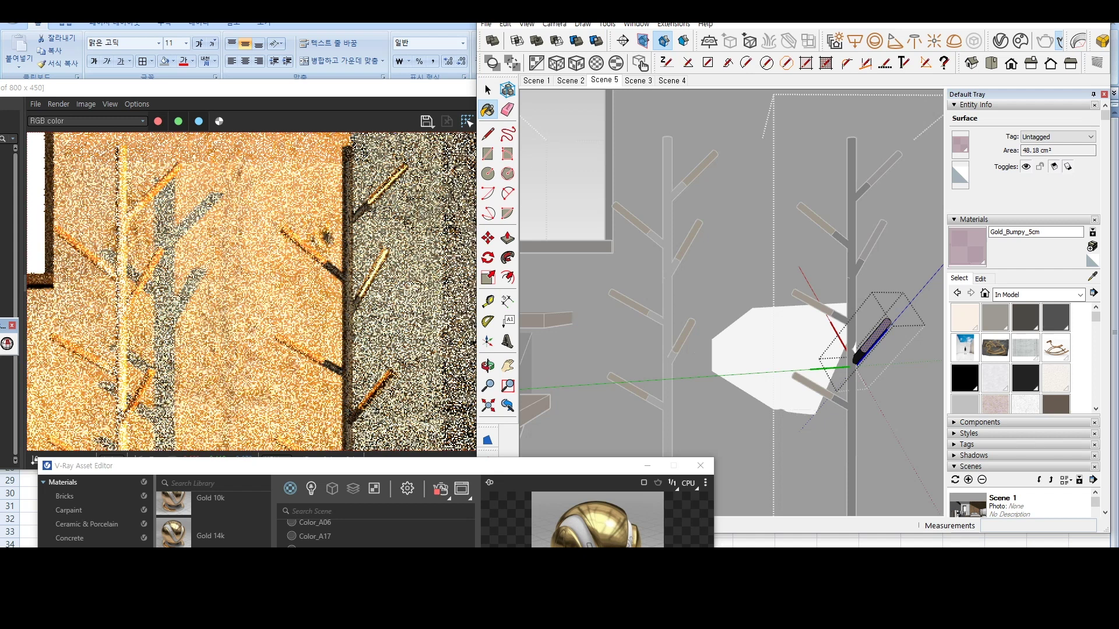
key(space)
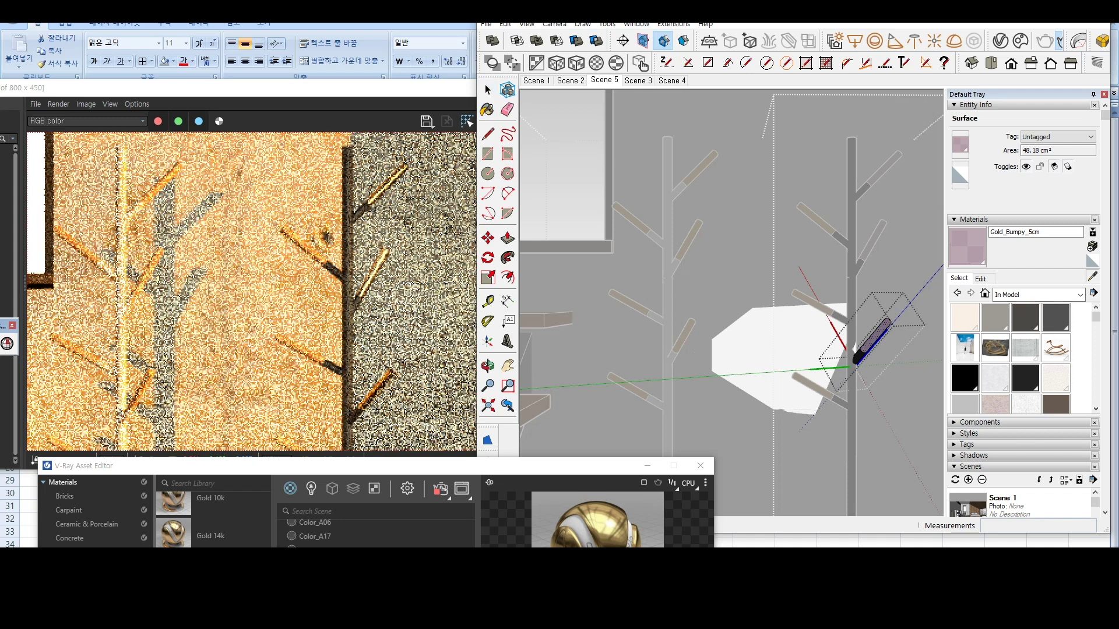
Step: Sample the peg's black Color_008 material, set its reflection glossiness to 0.75 and raise its metalness
key(b)
alt+click(856, 356)
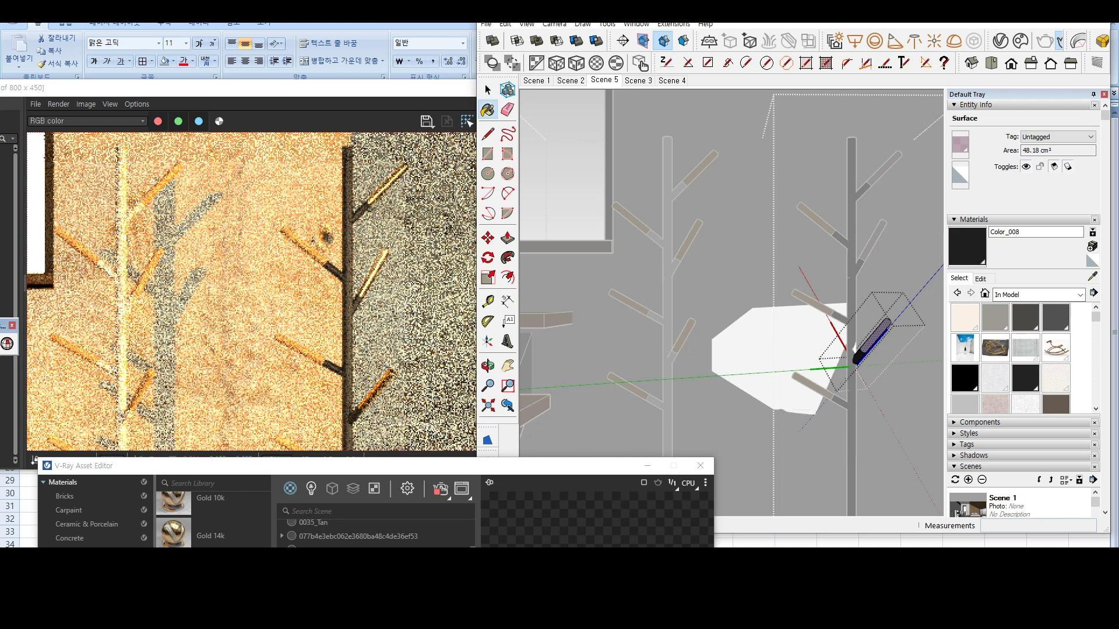
mouse_move(530, 468)
mouse_down()
mouse_move(696, 232)
mouse_move(824, 206)
mouse_up()
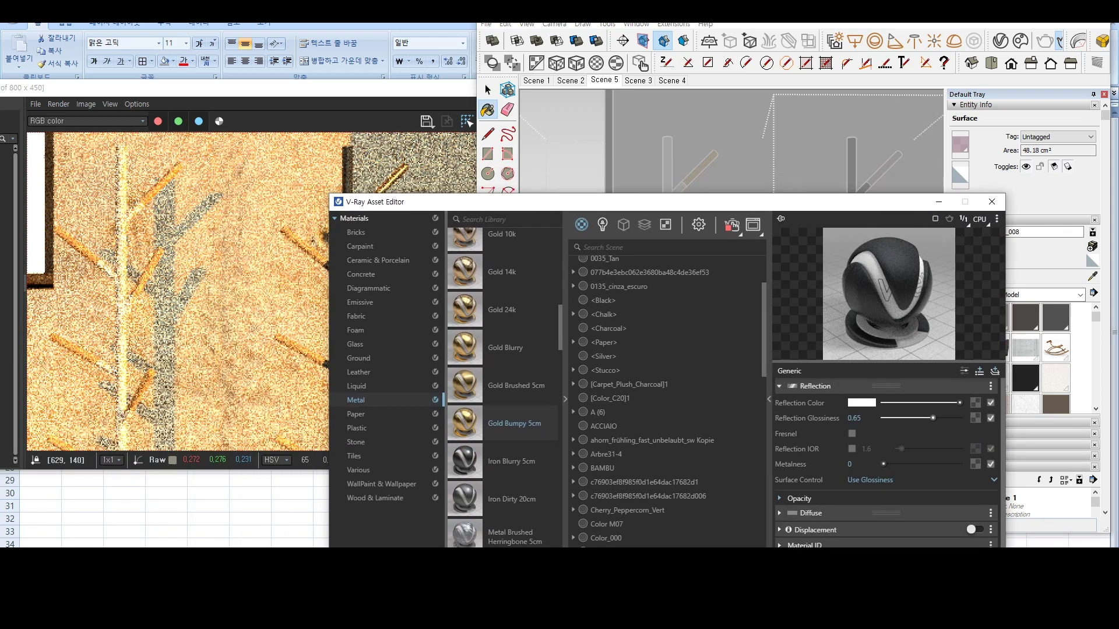
drag(932, 418, 940, 418)
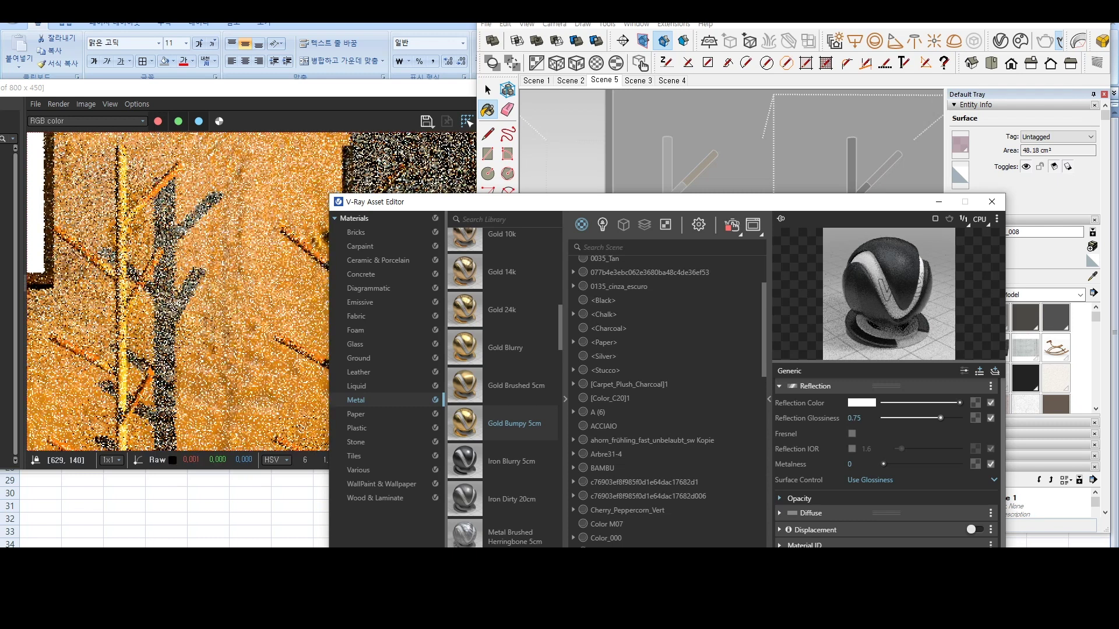
click(895, 463)
drag(895, 464, 903, 464)
drag(910, 204, 635, 437)
click(487, 90)
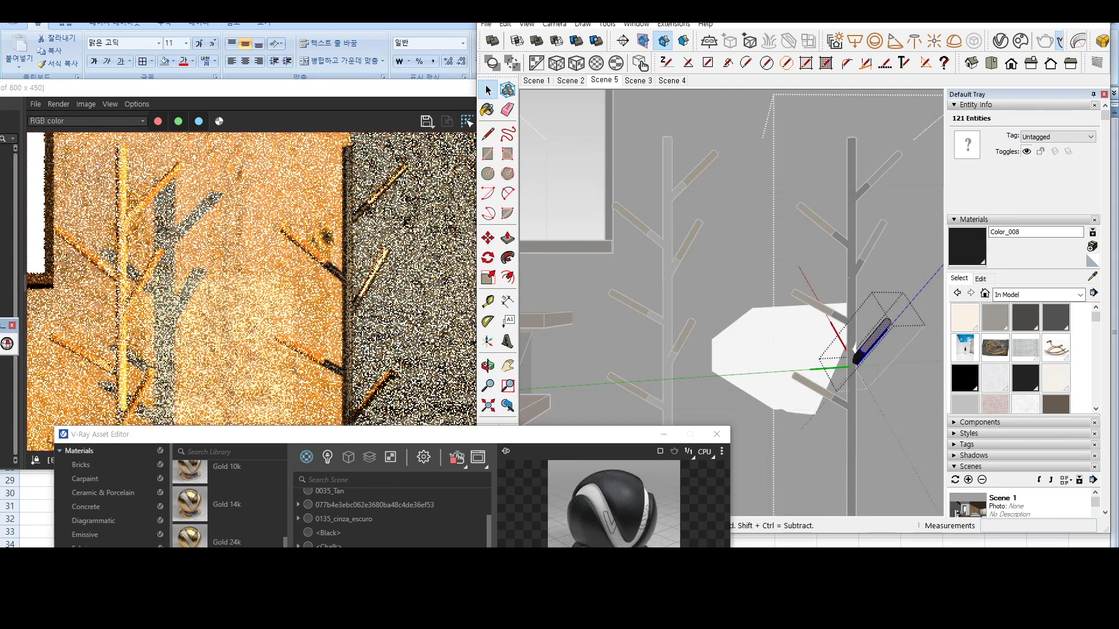
drag(550, 437, 547, 492)
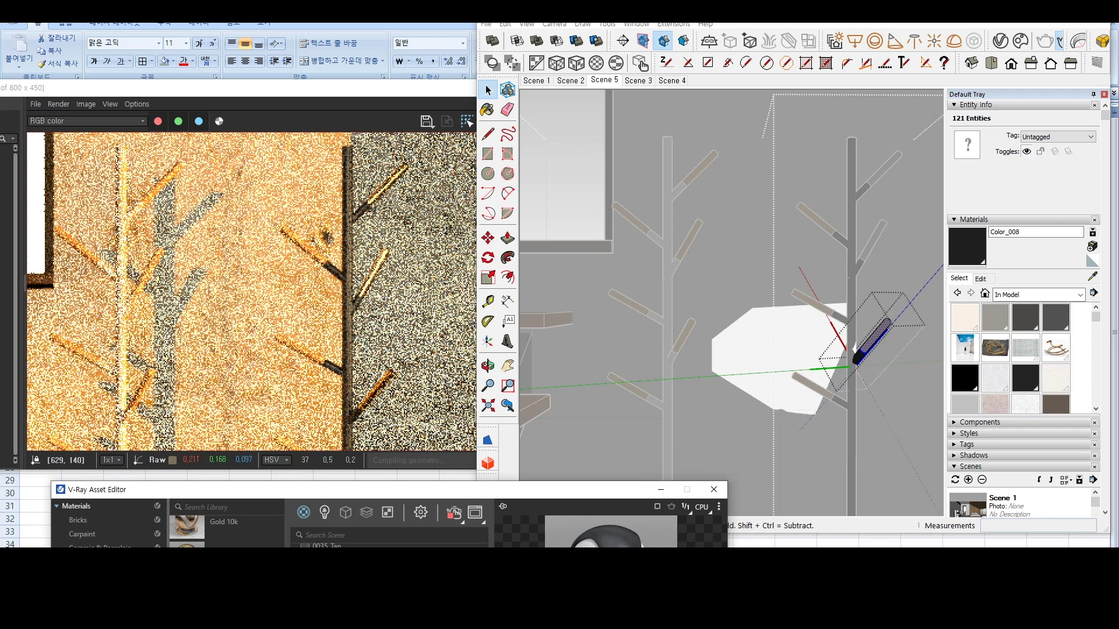
Step: Resample Gold_Bumpy_5cm and paint the wooden part of the black coat rack's middle left peg with it
key(Escape)
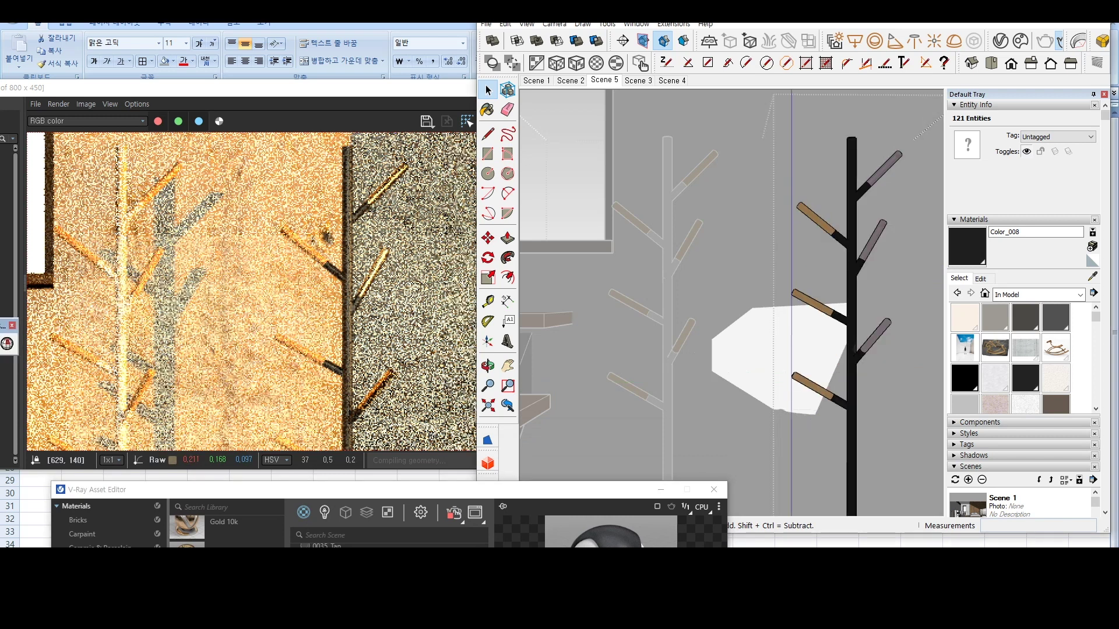
triple_click(819, 307)
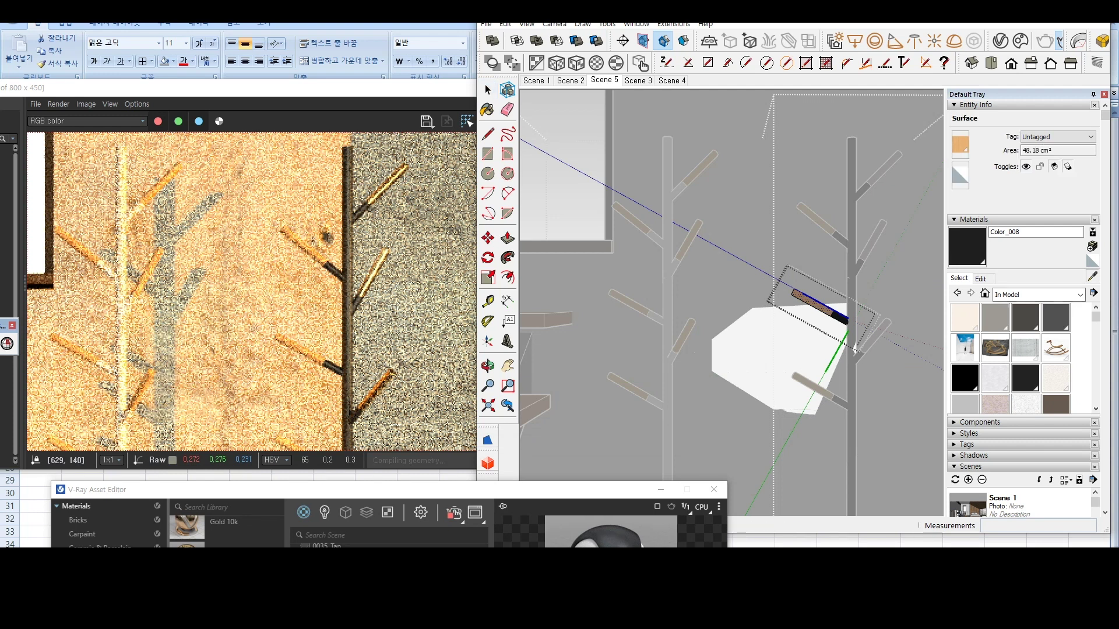
key(b)
click(854, 349)
key(space)
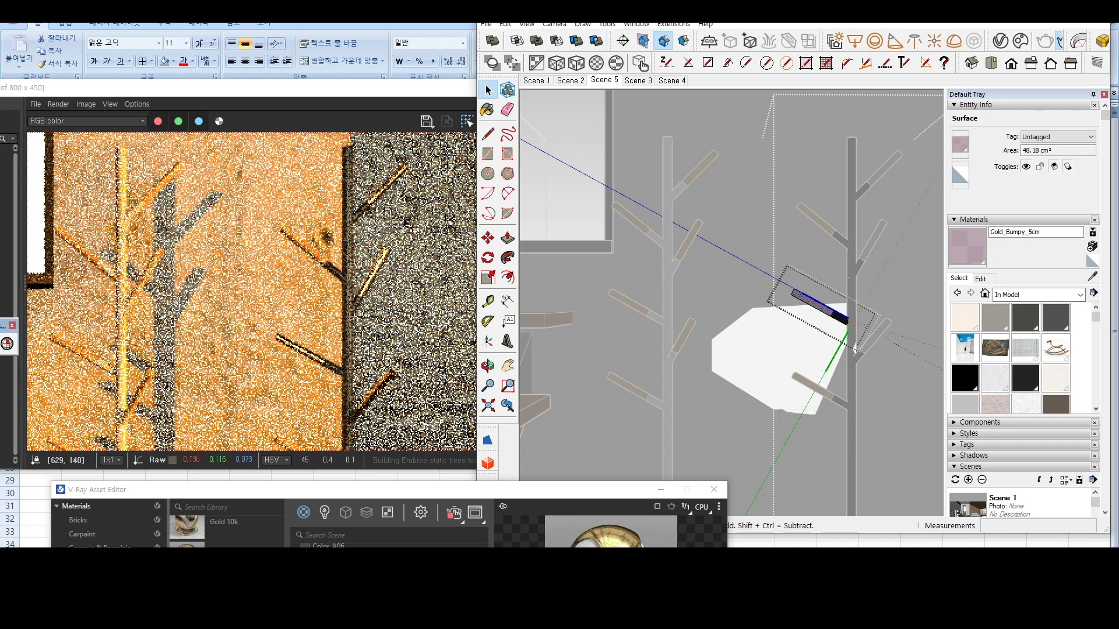
key(Escape)
Step: Paint the wooden part of the black coat rack's lowest left peg with Gold_Bumpy_5cm and exit its group
triple_click(819, 389)
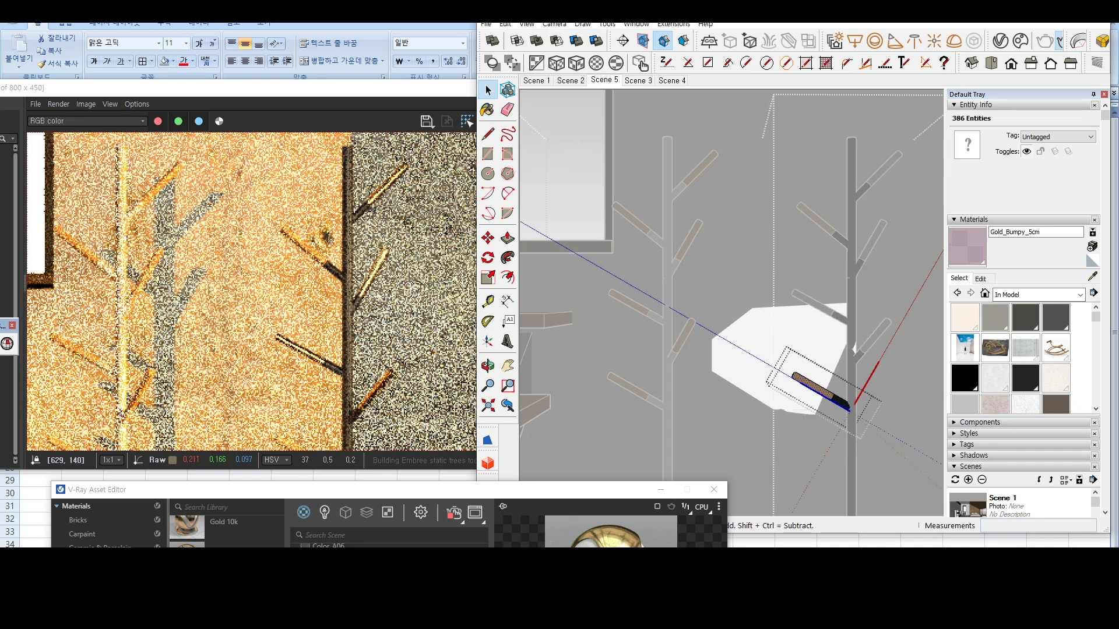
key(space)
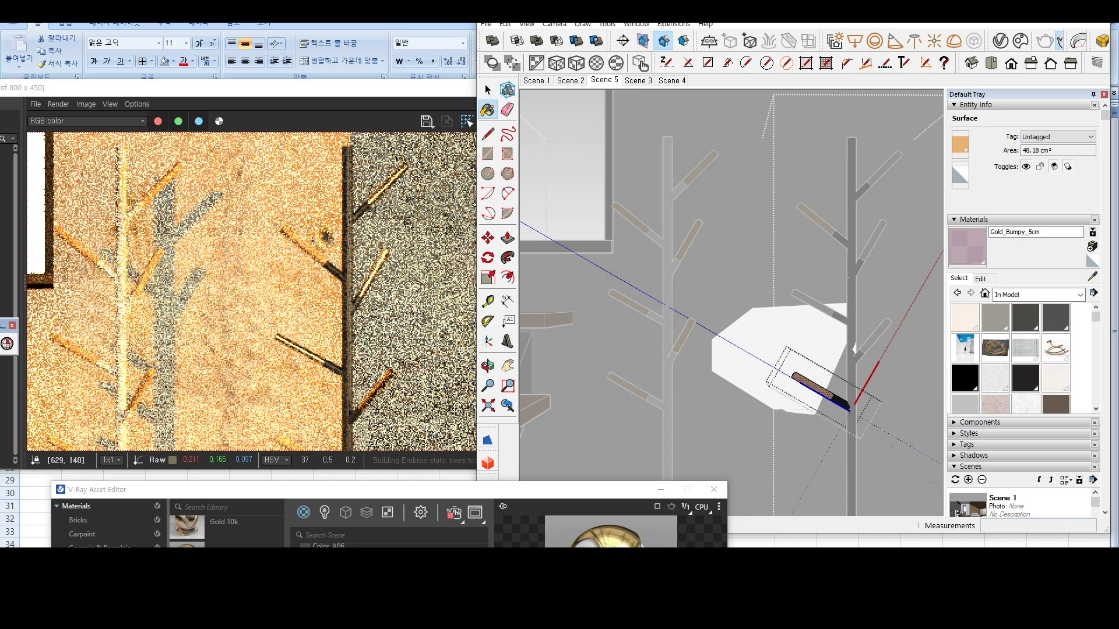
click(818, 389)
key(space)
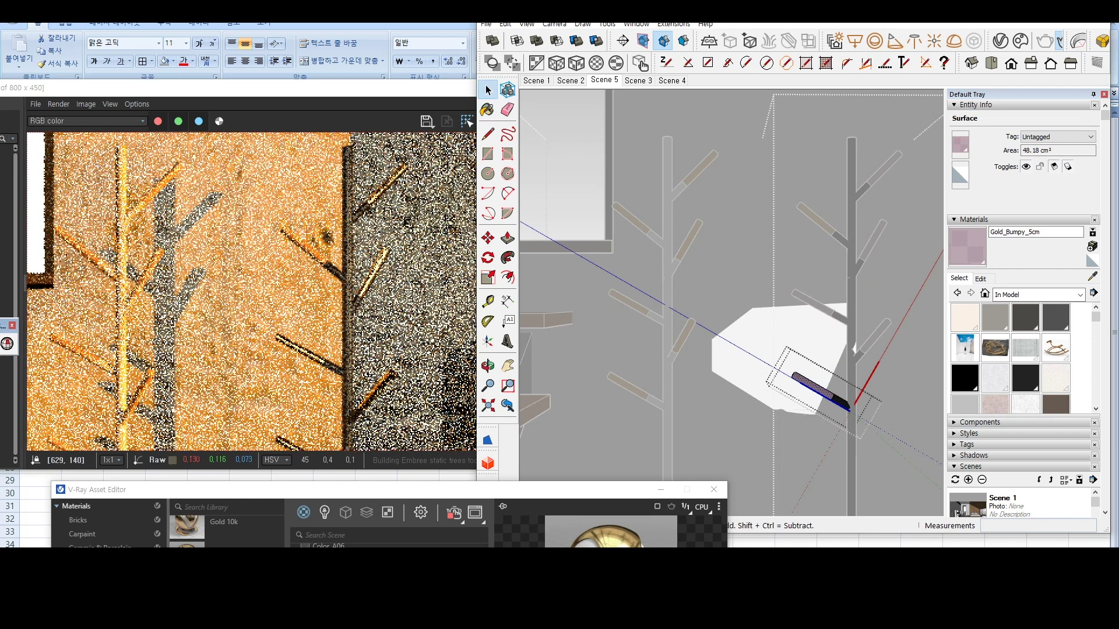
key(Escape)
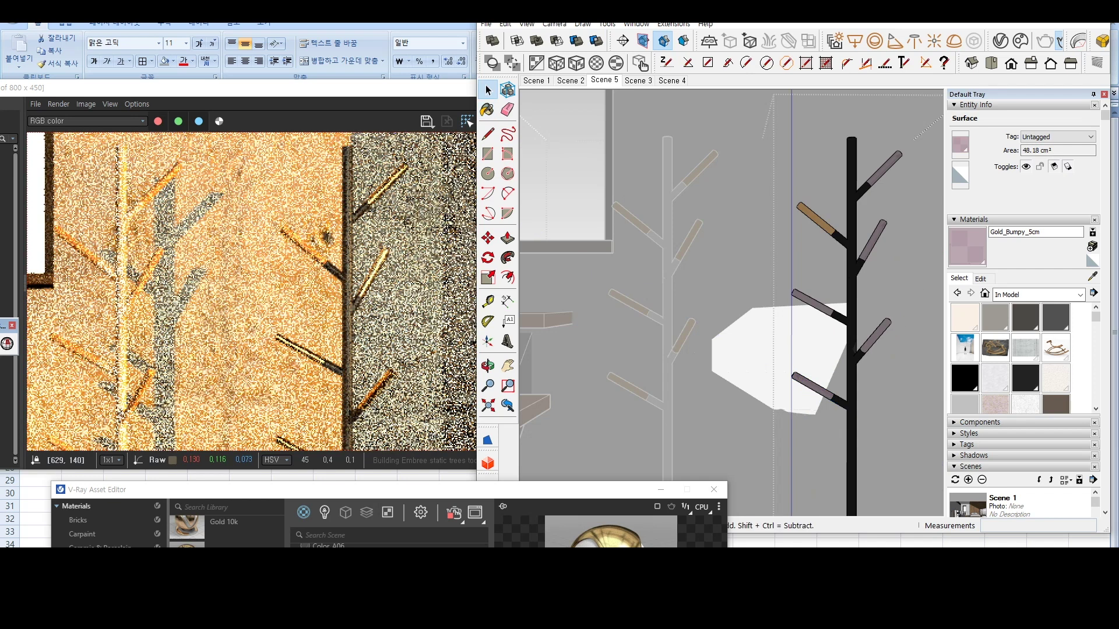
Step: Paint the upper left peg's wooden part with Gold_Bumpy_5cm, exit the coat rack's groups and check the pegs in the render
triple_click(818, 222)
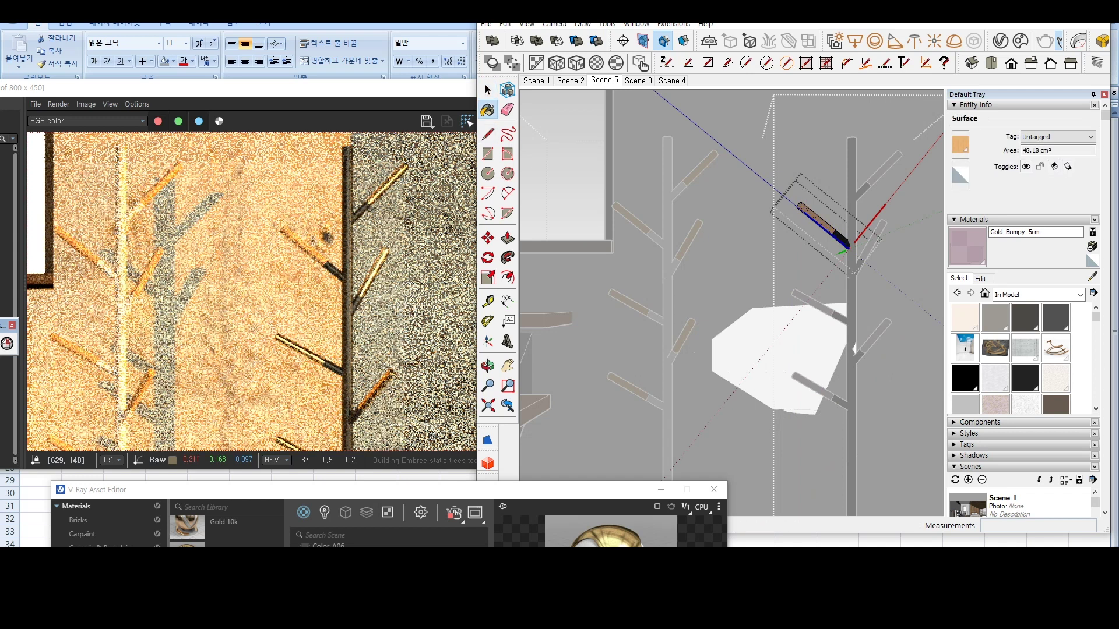
click(815, 219)
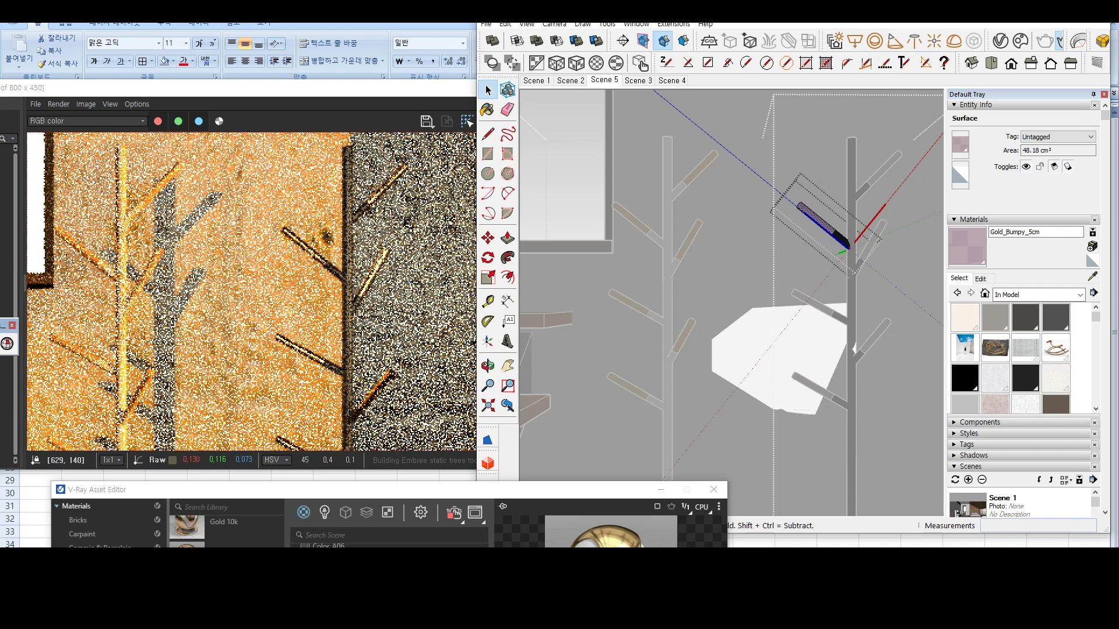
key(Escape)
key(Escape)
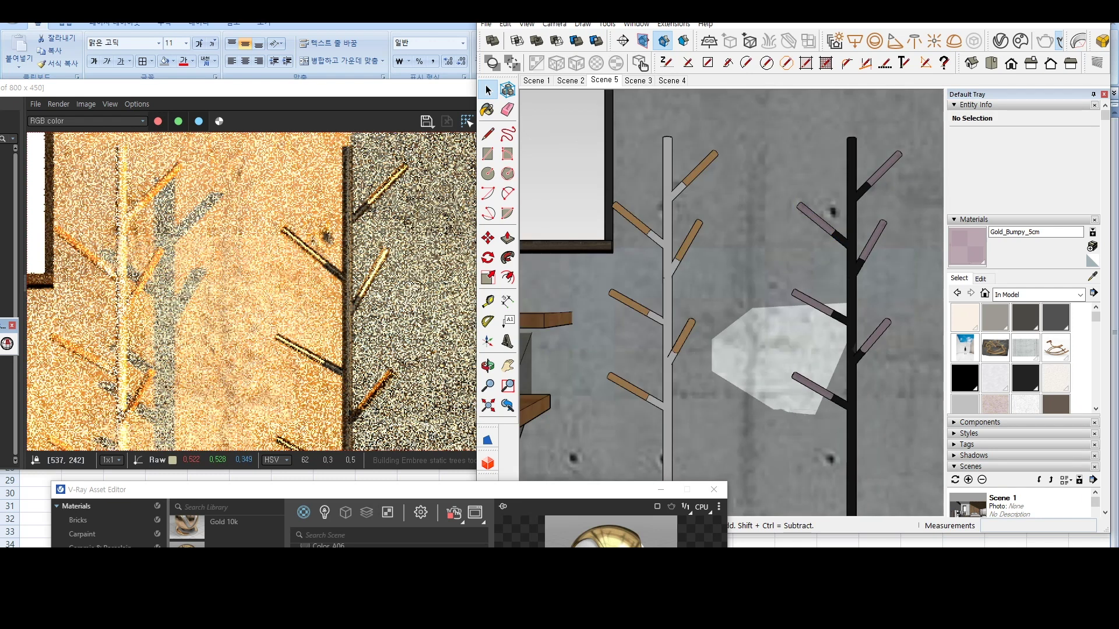
click(360, 382)
scroll(361, 381, down, 1)
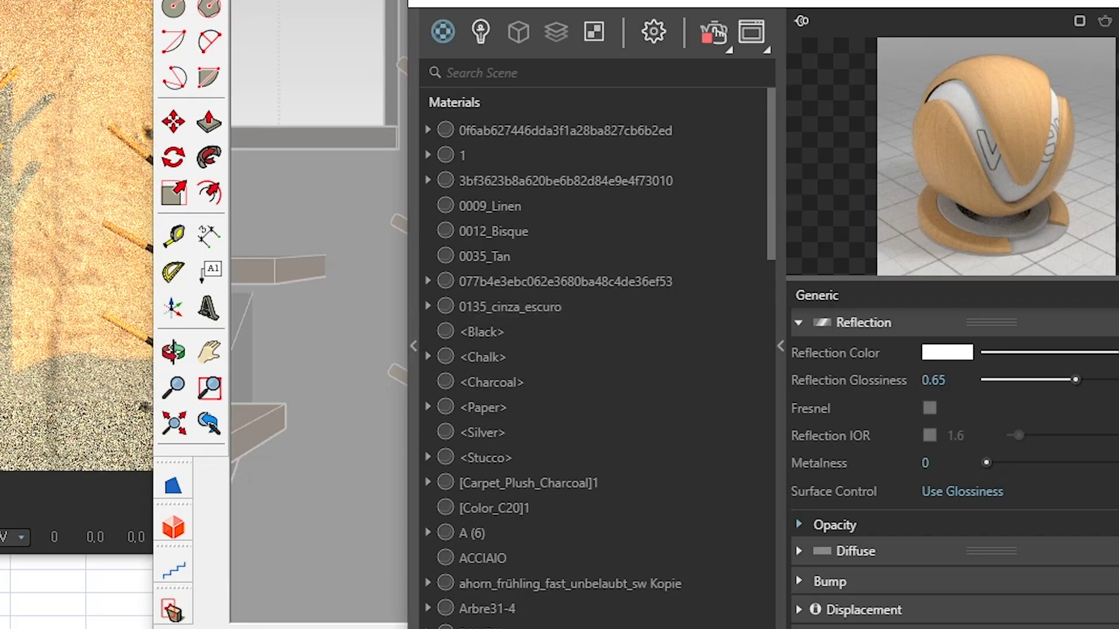
Step: Expand the material library, find the gold metals and bring Gold Bumpy 5cm into the scene's material list
click(414, 345)
click(36, 347)
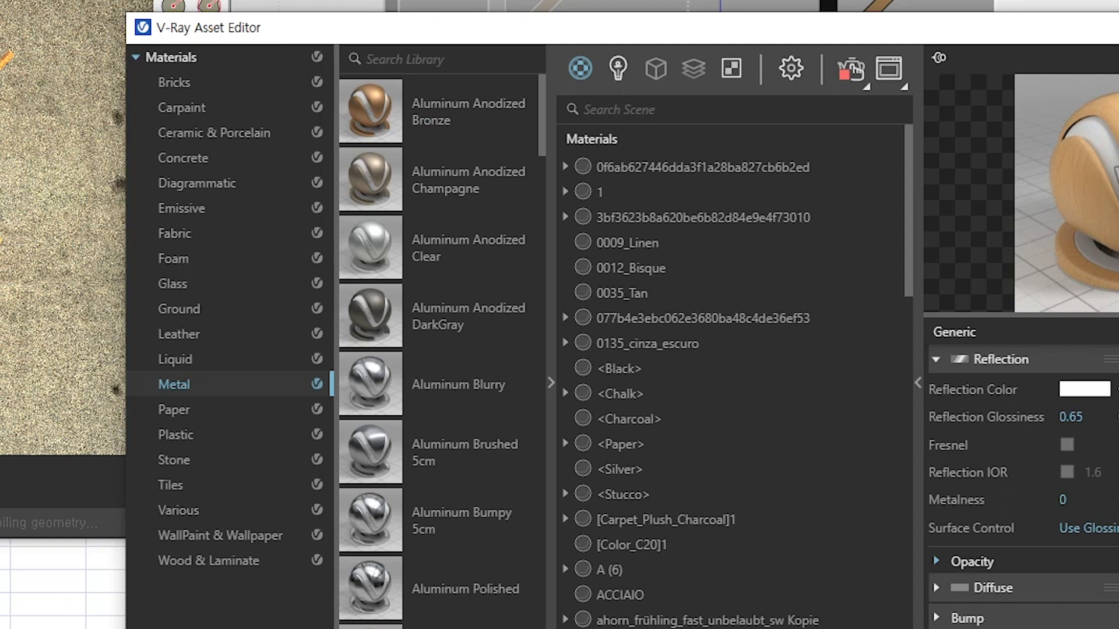
scroll(443, 349, down, 10)
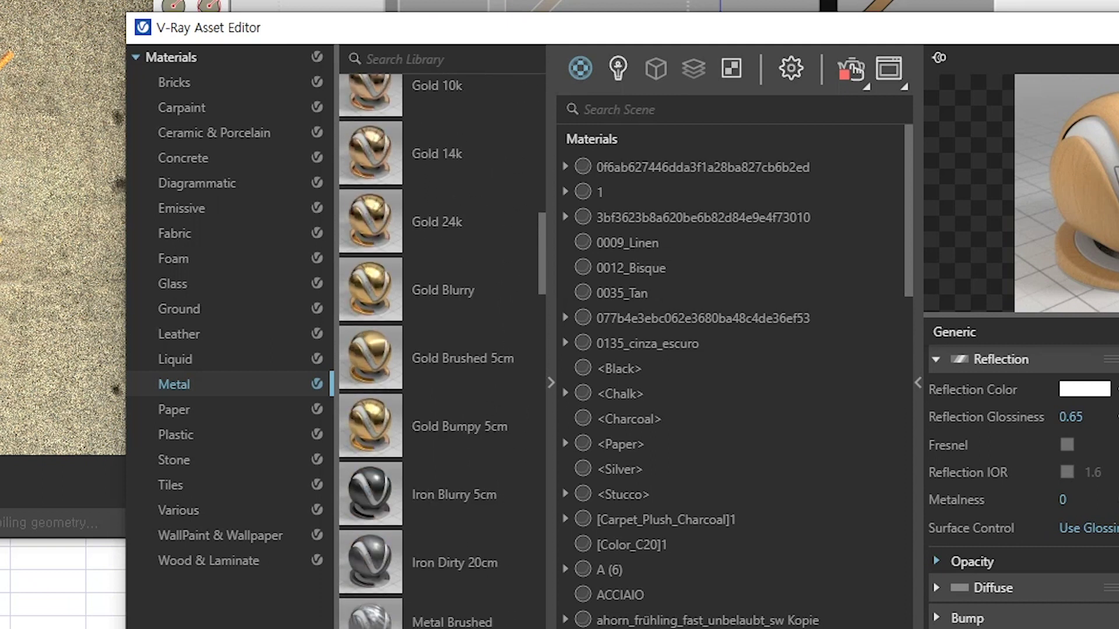
click(455, 221)
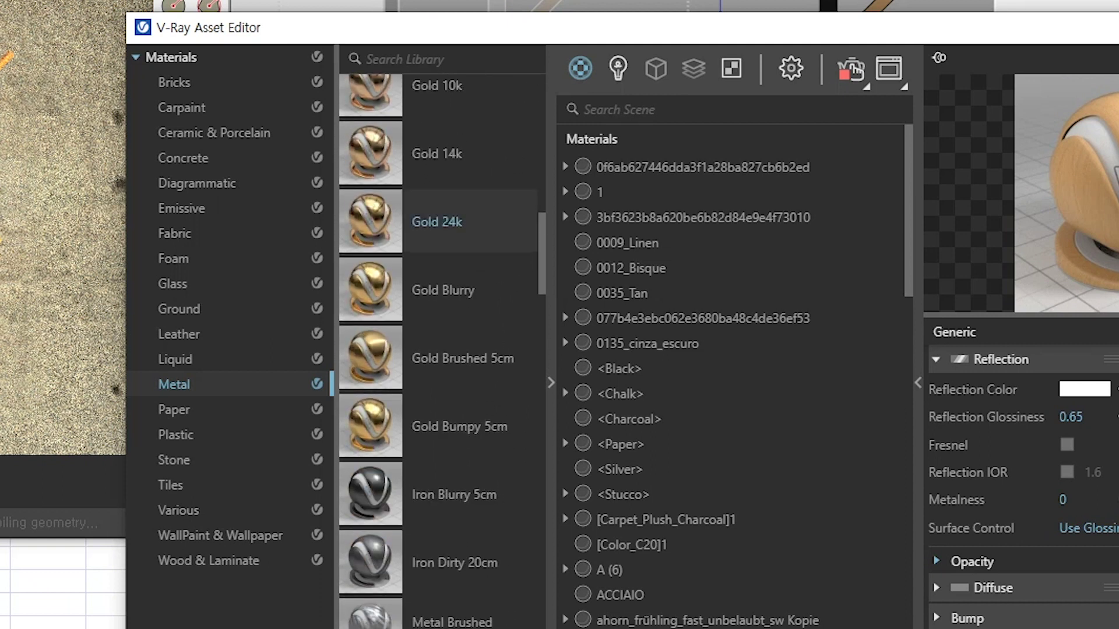
drag(449, 436, 582, 436)
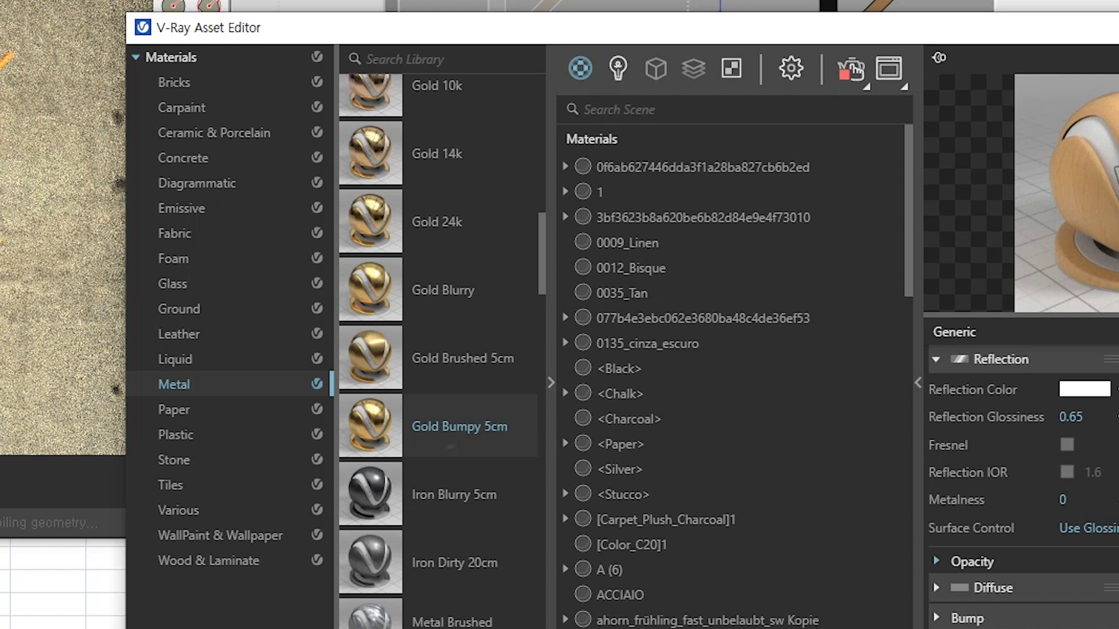